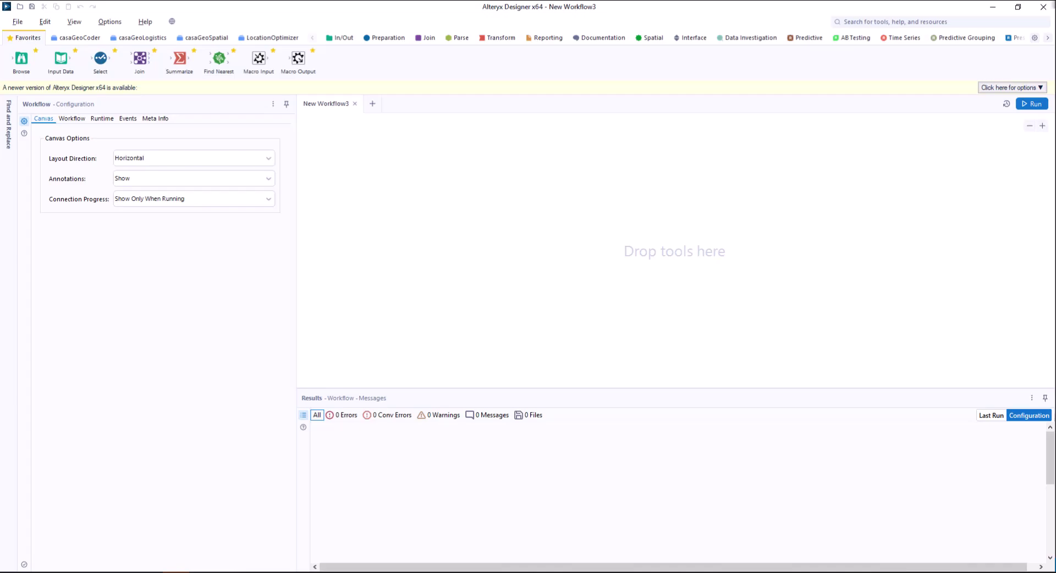
pyautogui.moveTo(61, 58)
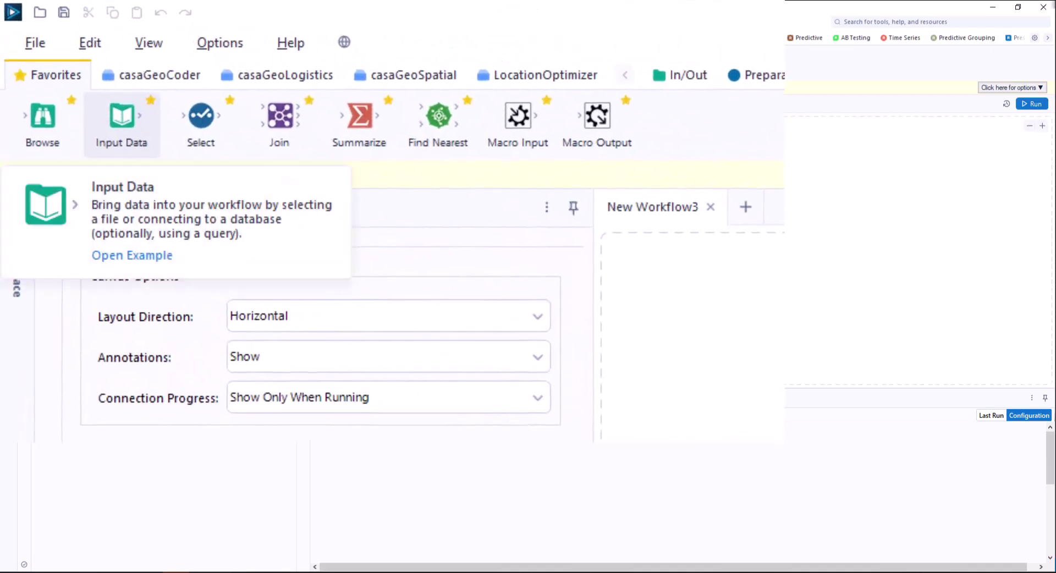
pyautogui.moveTo(201, 118)
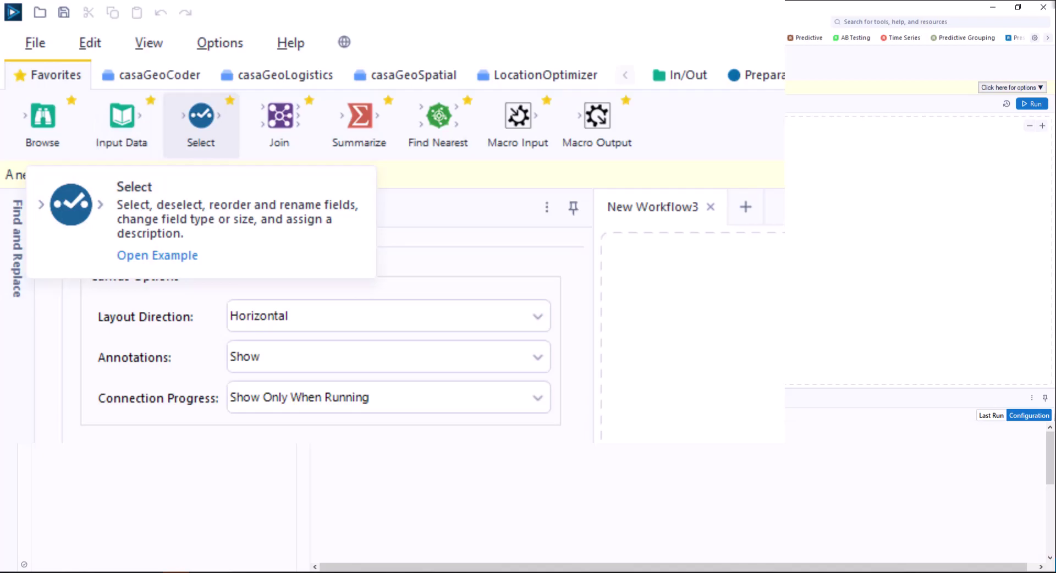
pyautogui.moveTo(279, 118)
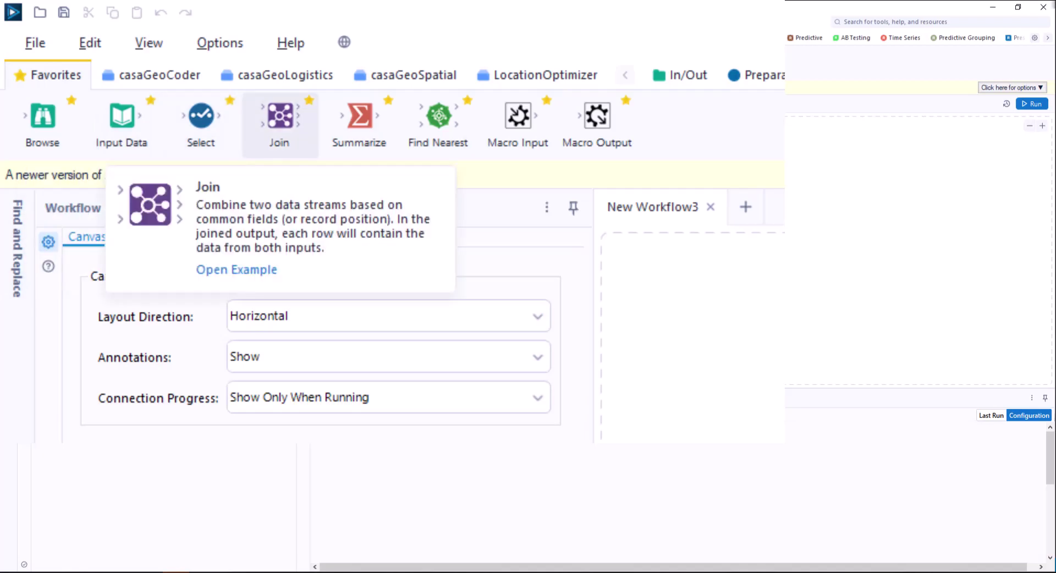
pyautogui.moveTo(359, 119)
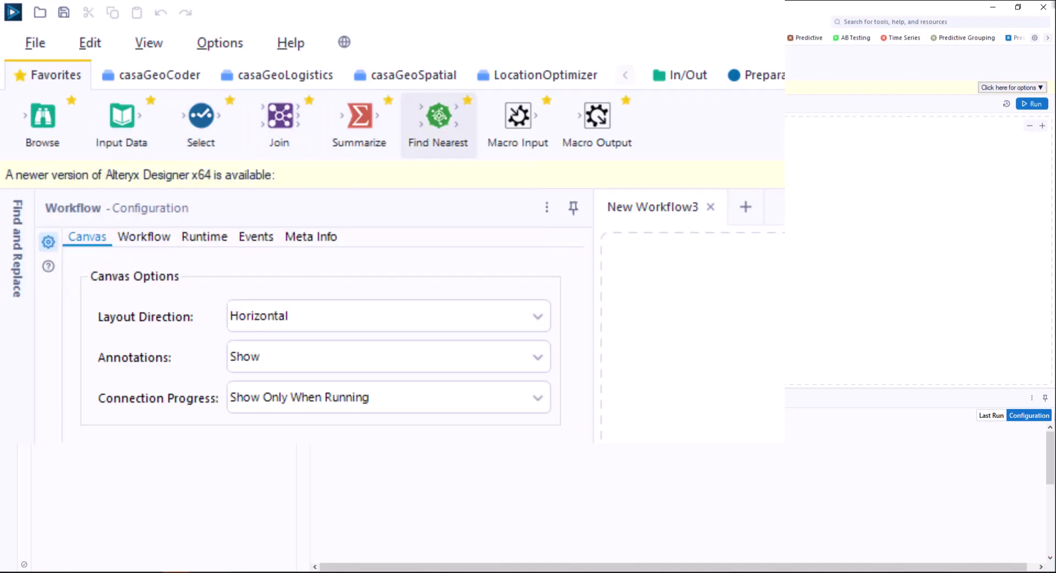
pyautogui.moveTo(439, 118)
pyautogui.moveTo(518, 119)
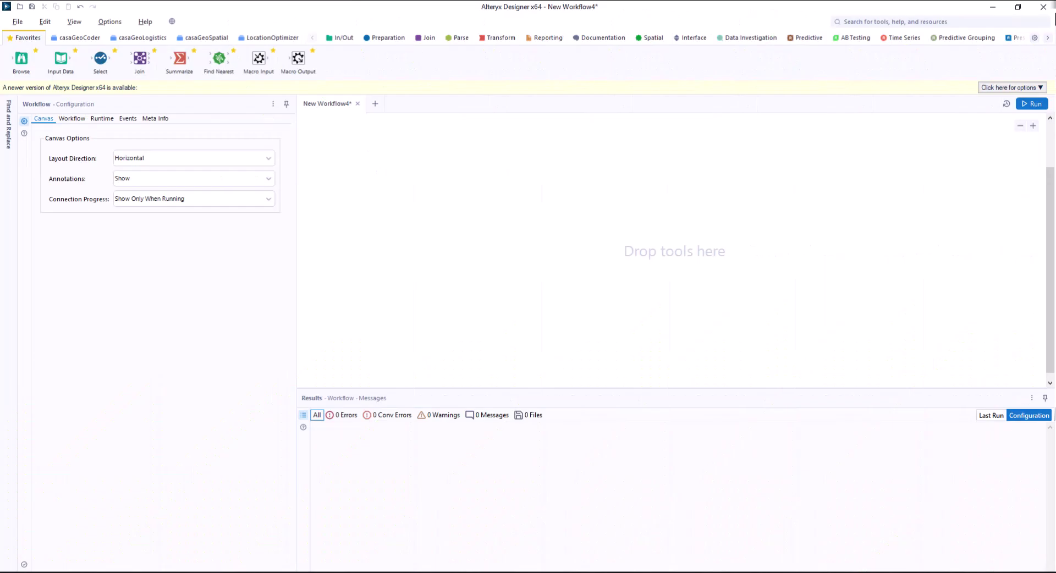
# - Add a Macro Input using D:\Location Optimizer\hamburg.yxdb as its file template, named "market potential" with anchor abbreviation M
pyautogui.moveTo(259, 62); pyautogui.dragTo(376, 181)
pyautogui.click(39, 166)
pyautogui.click(79, 182)
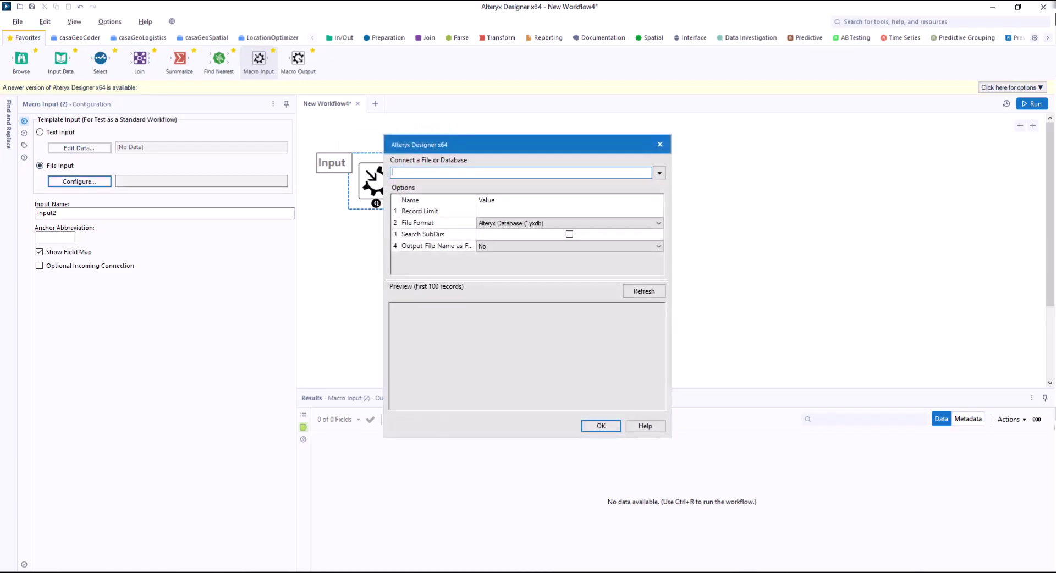
pyautogui.click(659, 173)
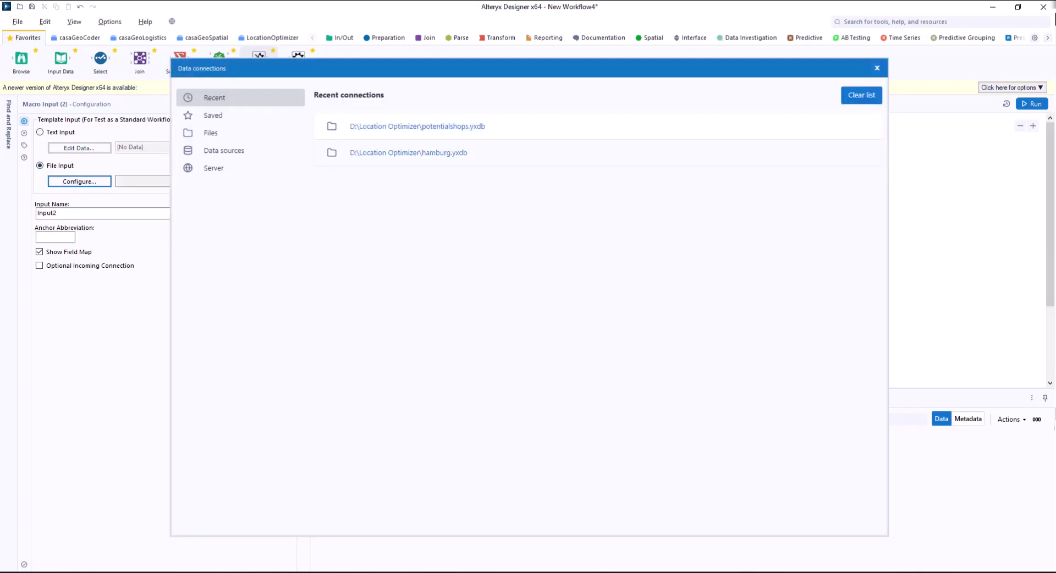
pyautogui.click(408, 152)
pyautogui.click(601, 425)
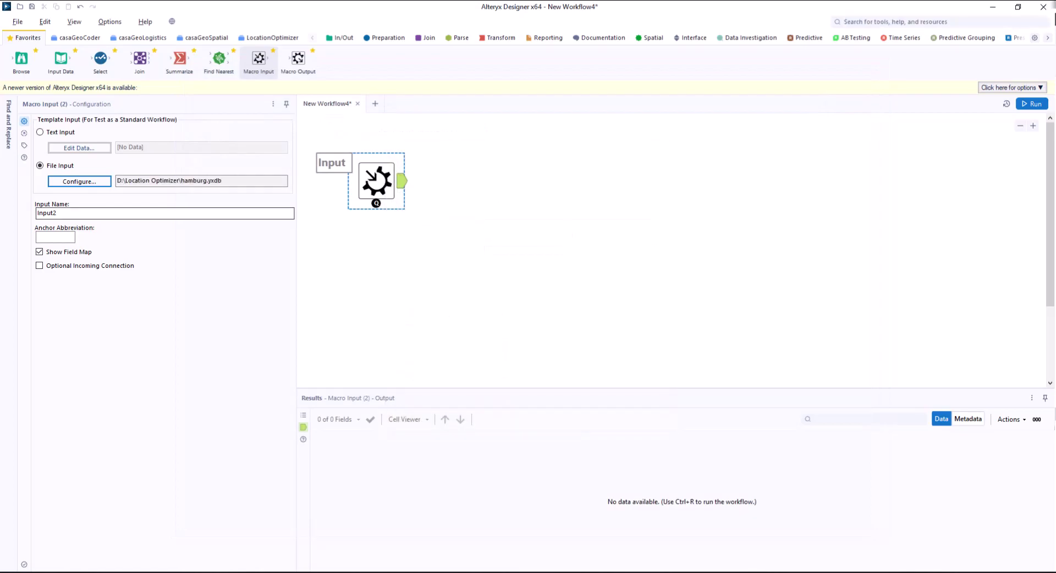
pyautogui.click(58, 213)
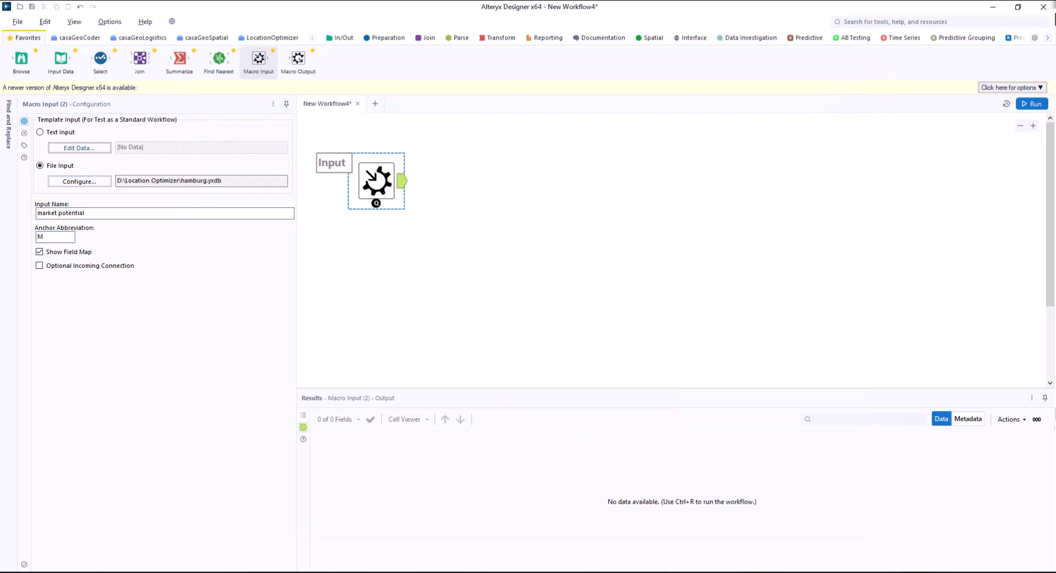
# - Add a second Macro Input below using file D:\Location Optimizer\potentialshops.yxdb, named "Locations" with anchor abbreviation L
pyautogui.moveTo(258, 62); pyautogui.dragTo(376, 283)
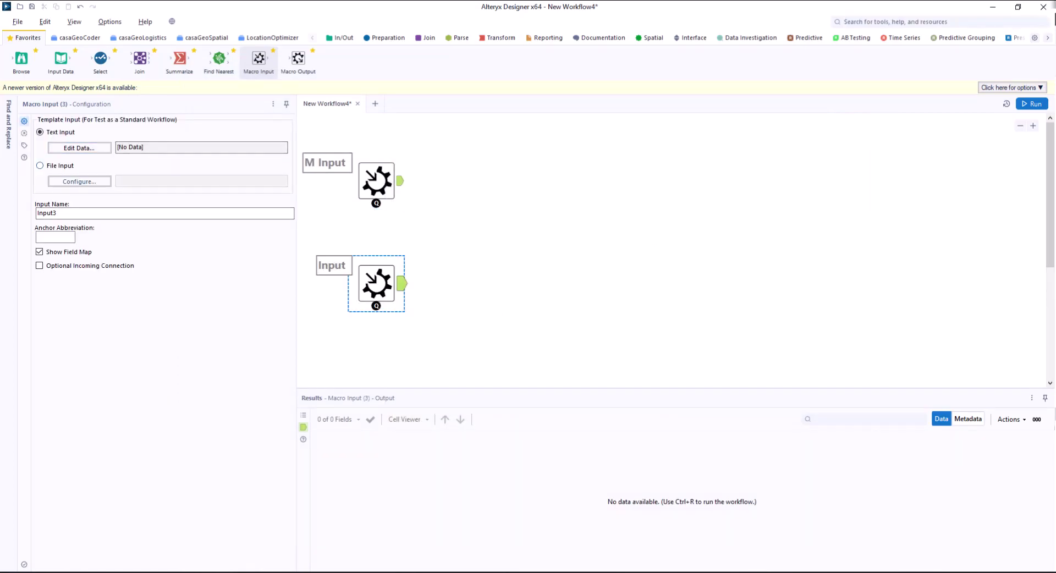
pyautogui.click(40, 165)
pyautogui.click(79, 182)
pyautogui.click(659, 172)
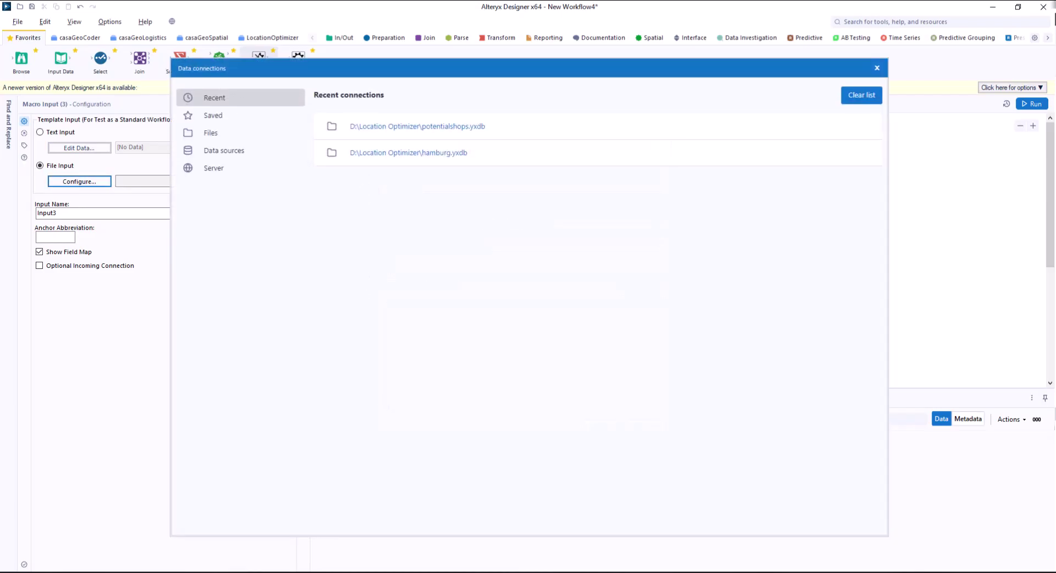
pyautogui.click(417, 126)
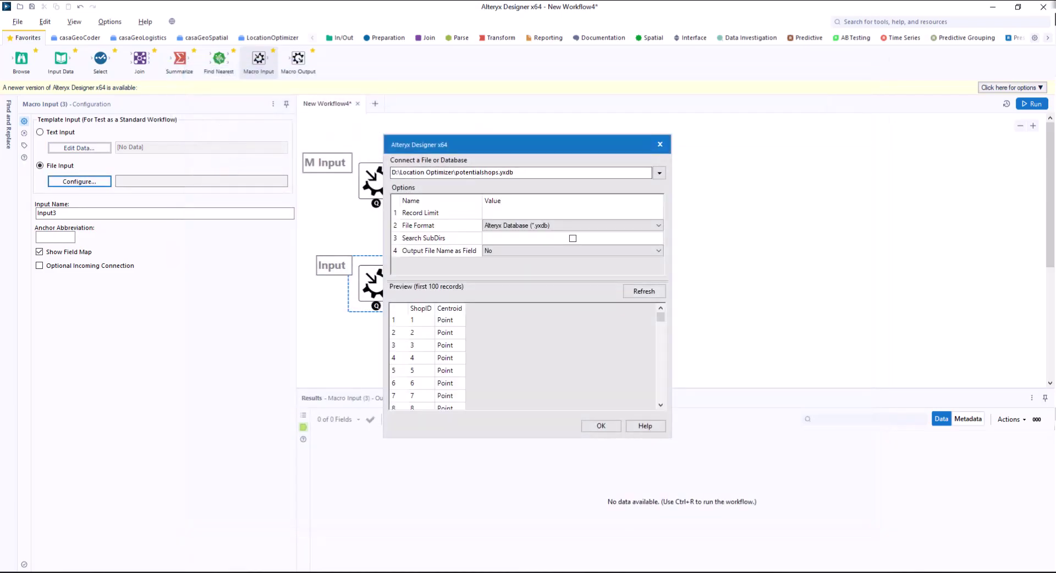
pyautogui.click(601, 425)
pyautogui.press('Tab')
pyautogui.write('Locations')
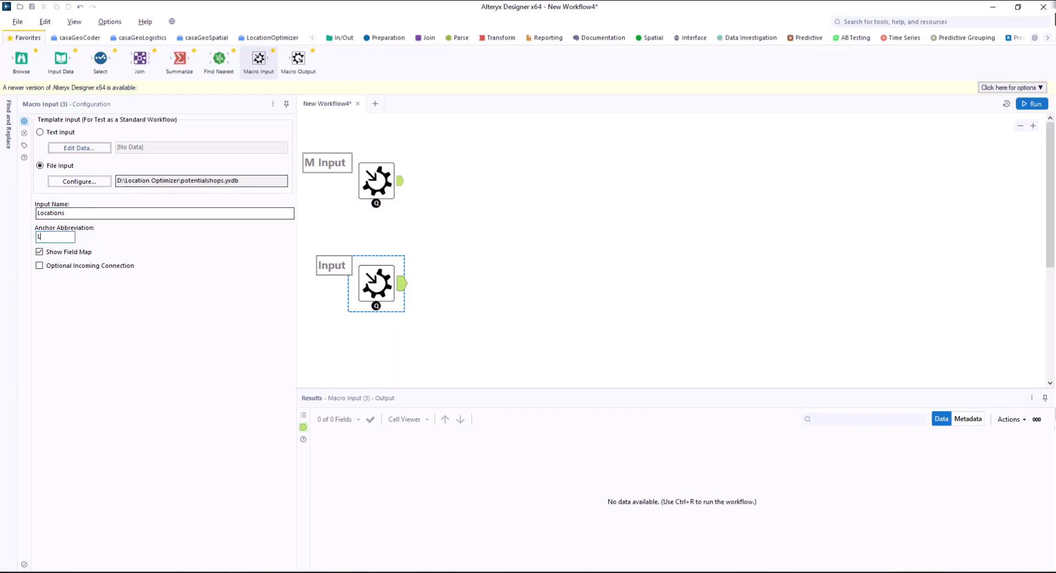
# - Add a Find Nearest tool, connecting the M input to its T anchor and the L input to its U anchor
pyautogui.moveTo(219, 62); pyautogui.dragTo(536, 203)
pyautogui.moveTo(401, 181)
pyautogui.mouseDown()
pyautogui.moveTo(512, 191)
pyautogui.moveTo(524, 238)
pyautogui.mouseUp()
pyautogui.moveTo(401, 283); pyautogui.dragTo(493, 249)
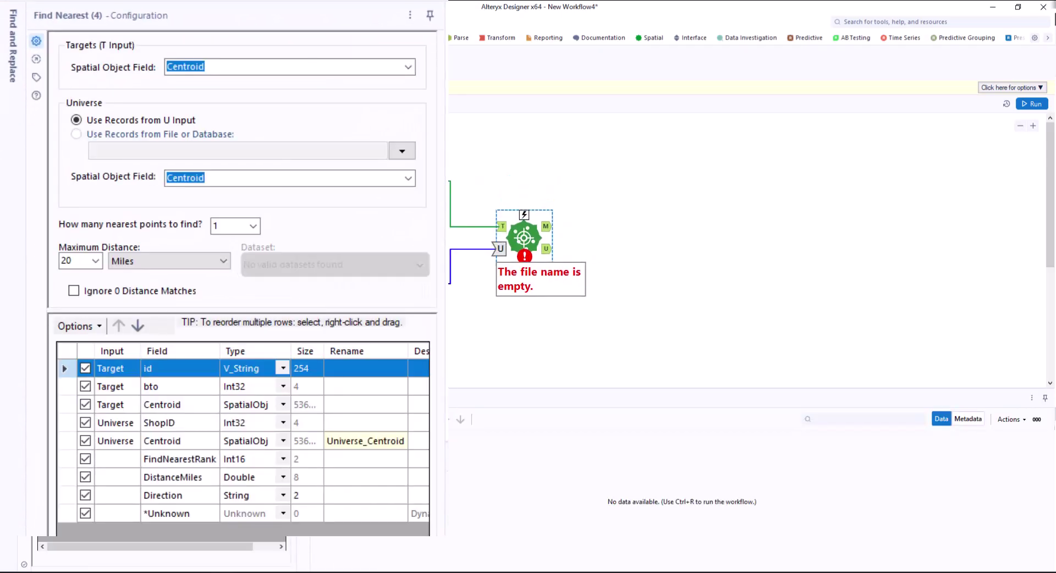
# - Set the Find Nearest maximum distance to 200 kilometers
pyautogui.click(169, 261)
pyautogui.click(132, 285)
pyautogui.click(95, 262)
pyautogui.click(95, 261)
pyautogui.write('200')
# - Exclude the Universe Centroid, FindNearestRank, distance, Direction and *Unknown fields from the Find Nearest output
pyautogui.click(85, 440)
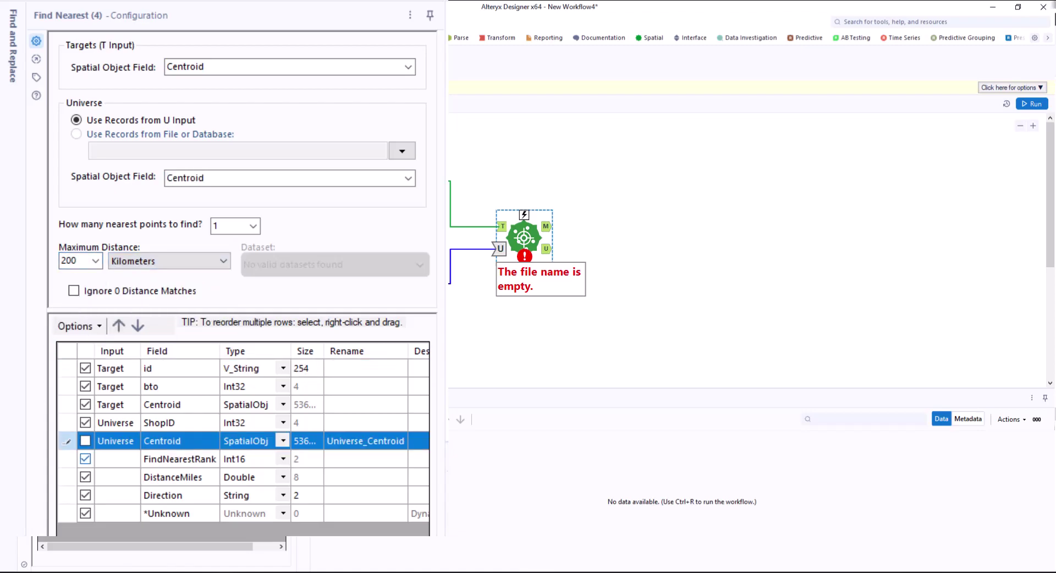
pyautogui.click(85, 459)
pyautogui.click(85, 477)
pyautogui.click(85, 495)
pyautogui.click(85, 513)
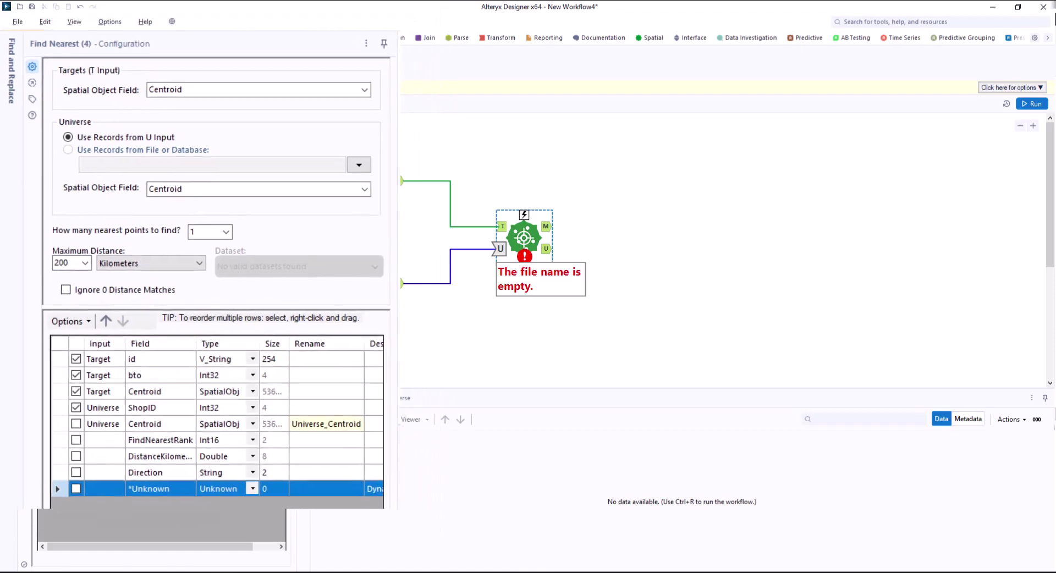
# - Add a Join tool with the M input on the left and Find Nearest's M output on the right, joined on id
pyautogui.moveTo(139, 62); pyautogui.dragTo(637, 181)
pyautogui.moveTo(401, 181); pyautogui.dragTo(614, 192)
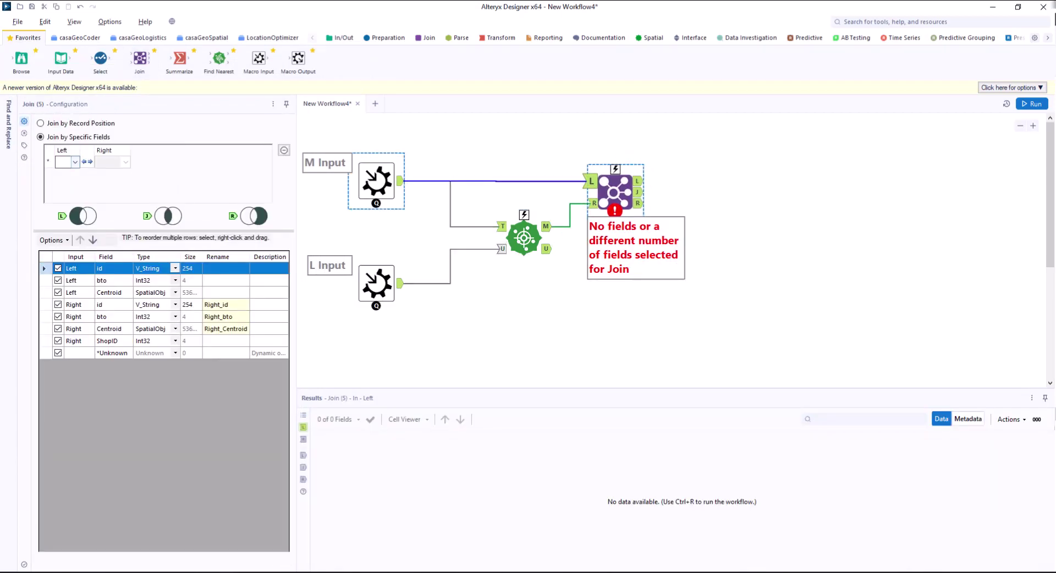
pyautogui.click(74, 161)
pyautogui.click(66, 174)
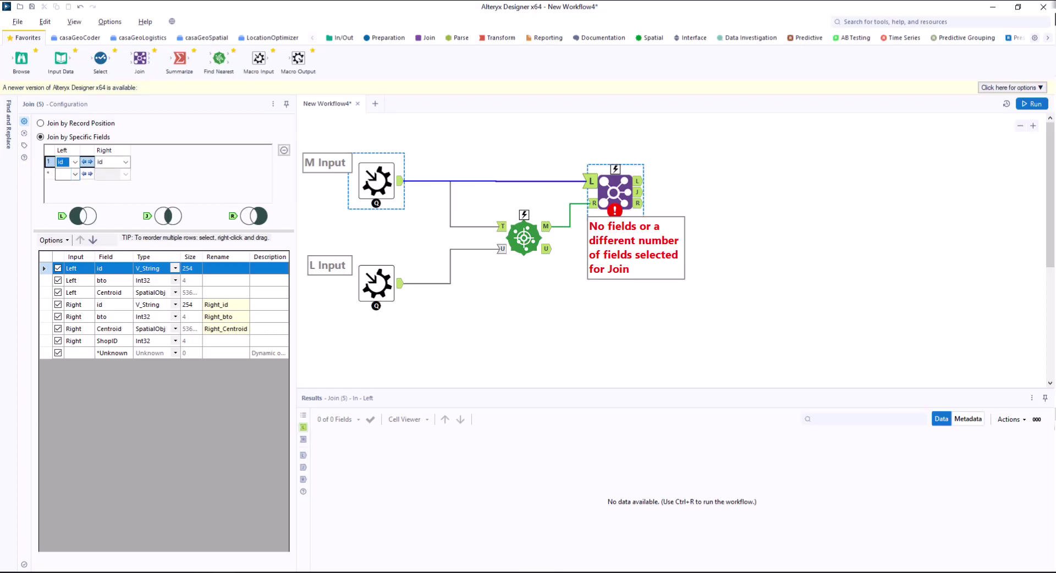
# - Exclude the Right id and Right bto fields from the Join output
pyautogui.click(113, 304)
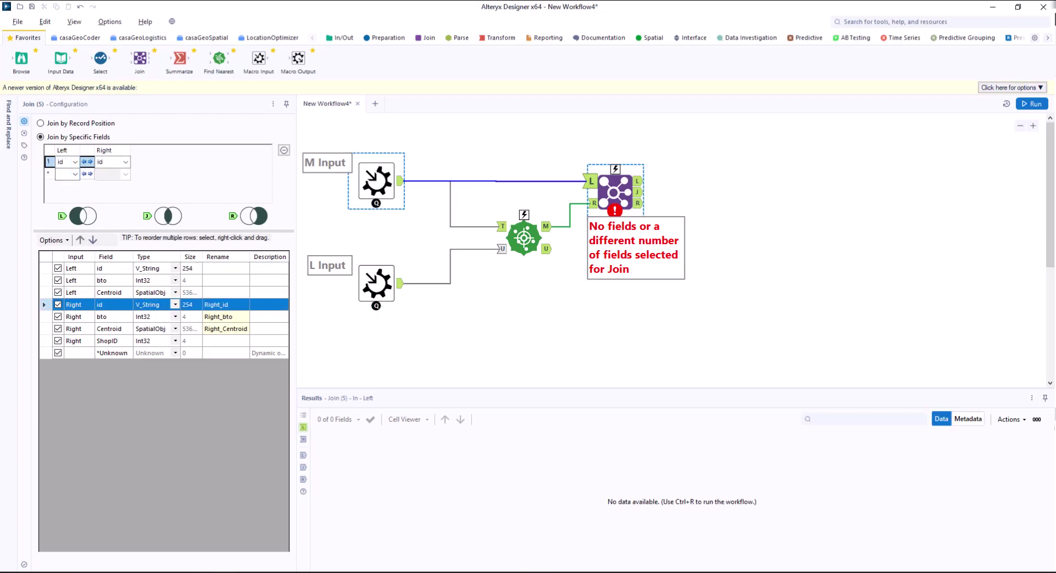
pyautogui.click(58, 316)
pyautogui.click(58, 304)
# - Add a Summarize tool to the Join's J output, grouping by ShopID and summing bto
pyautogui.click(425, 38)
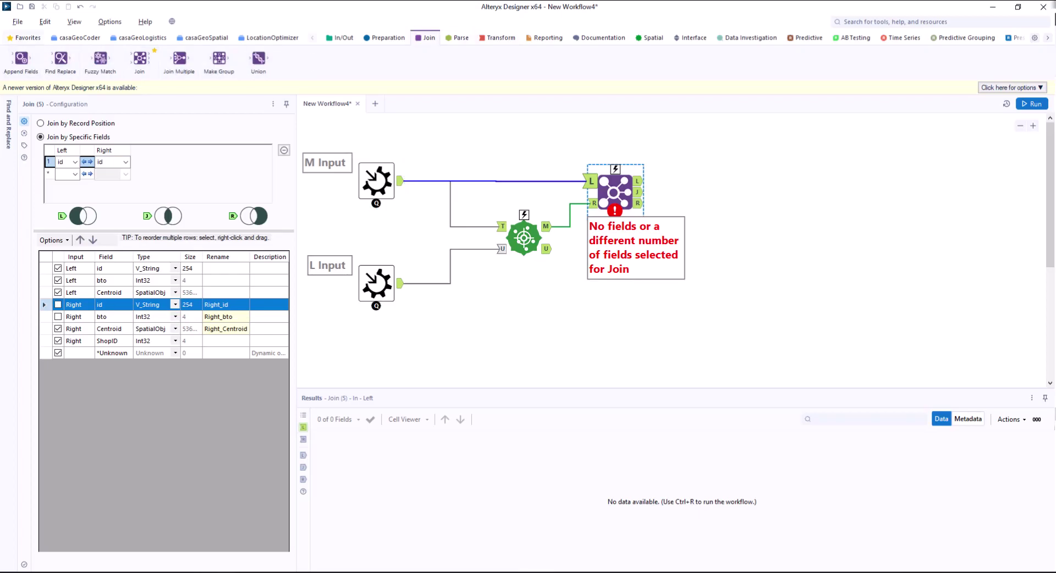
pyautogui.click(24, 37)
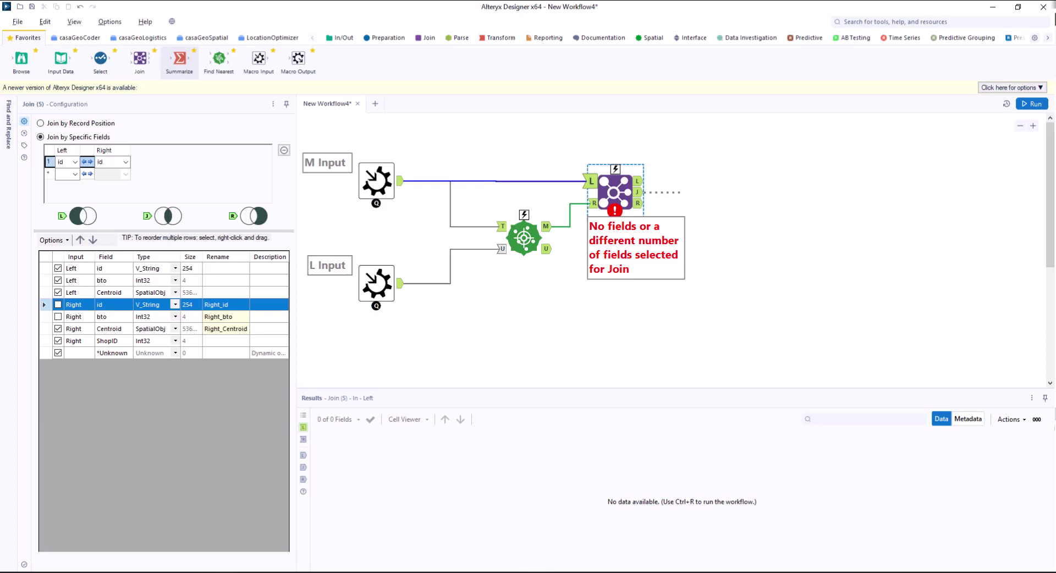
pyautogui.moveTo(706, 192); pyautogui.dragTo(706, 192)
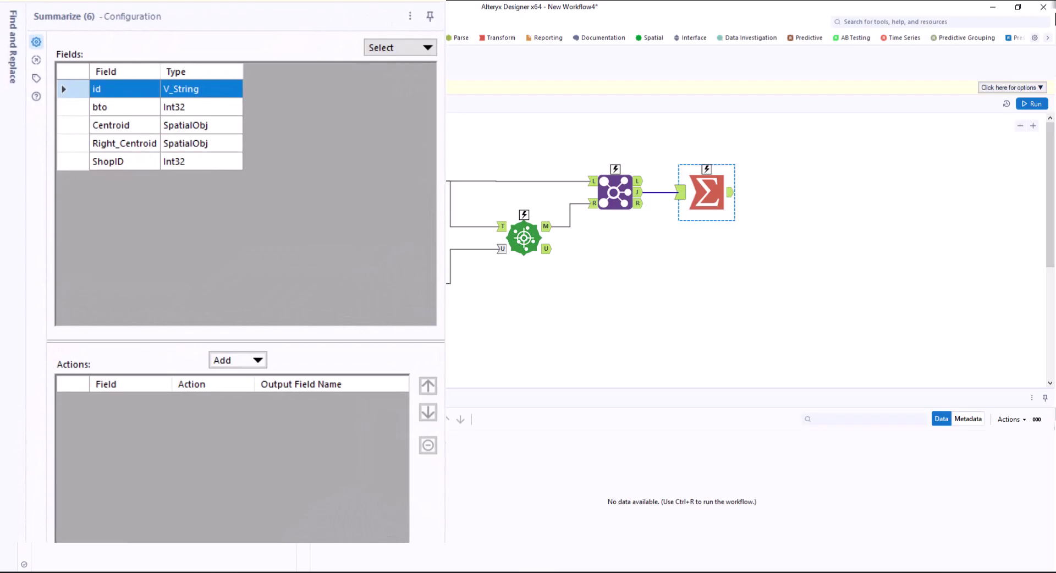
pyautogui.click(237, 360)
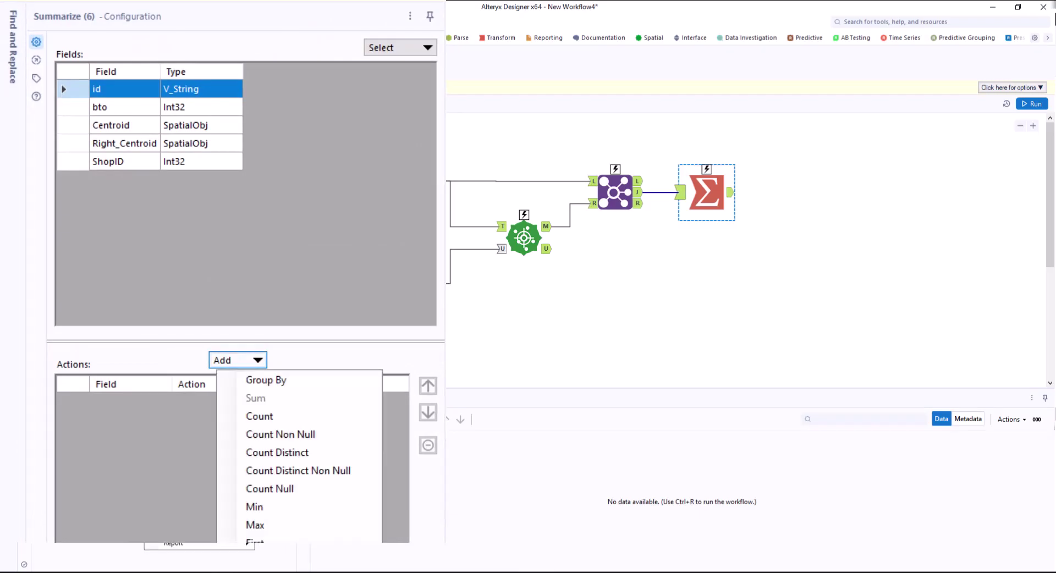
pyautogui.click(124, 161)
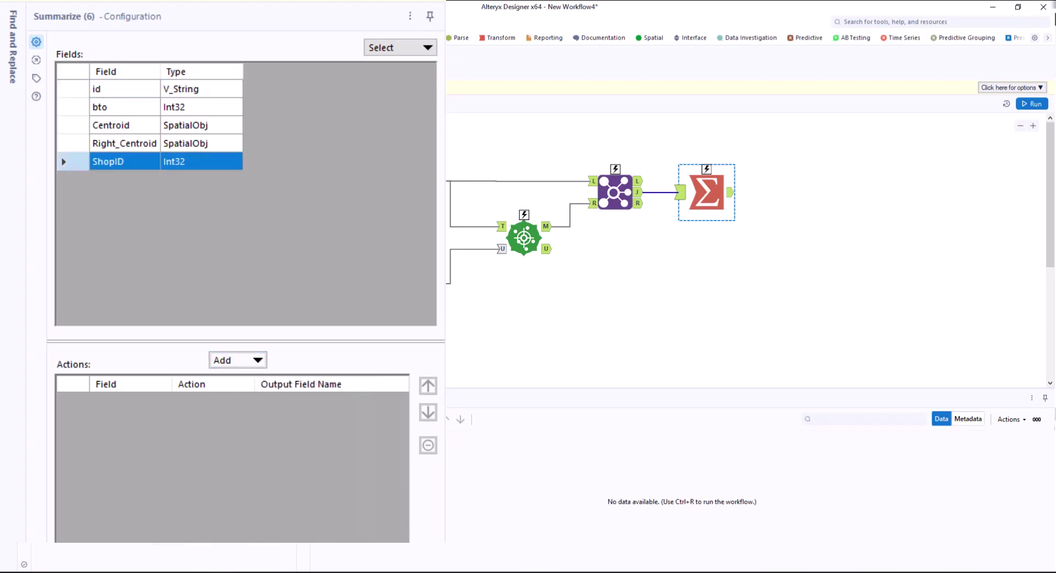
pyautogui.click(238, 360)
pyautogui.click(266, 380)
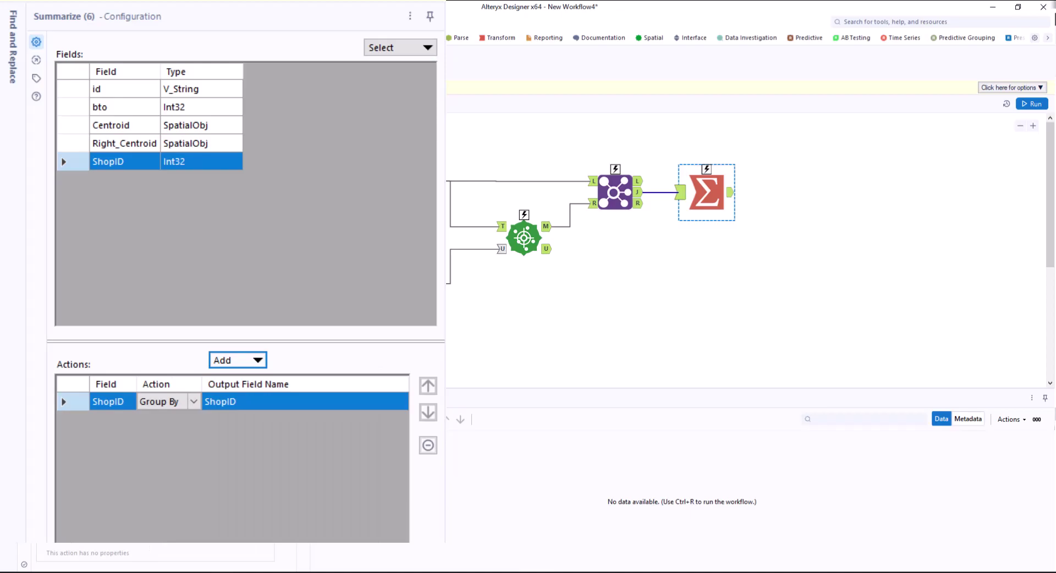
pyautogui.click(124, 107)
pyautogui.click(237, 360)
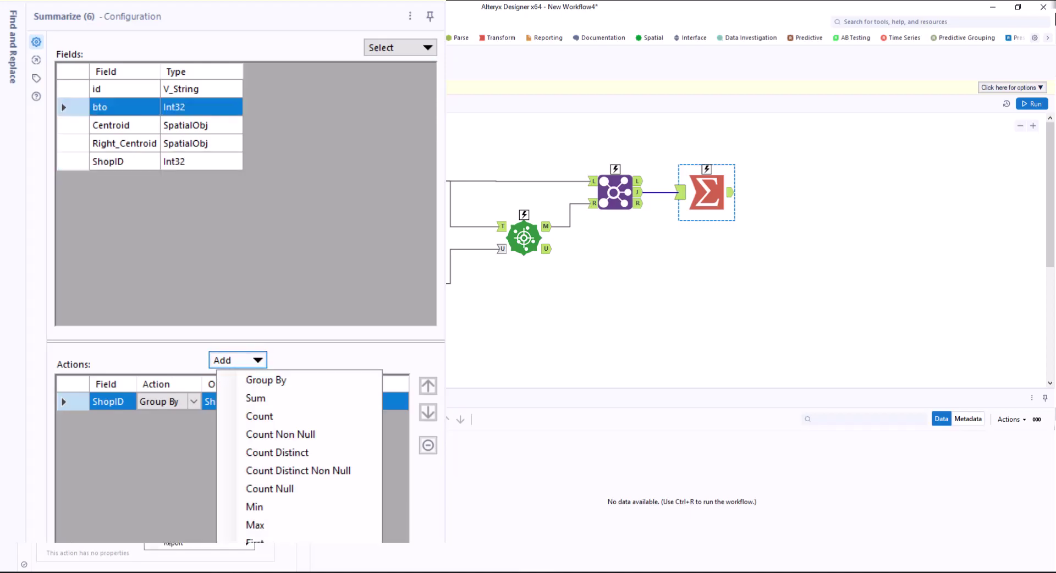
pyautogui.click(256, 398)
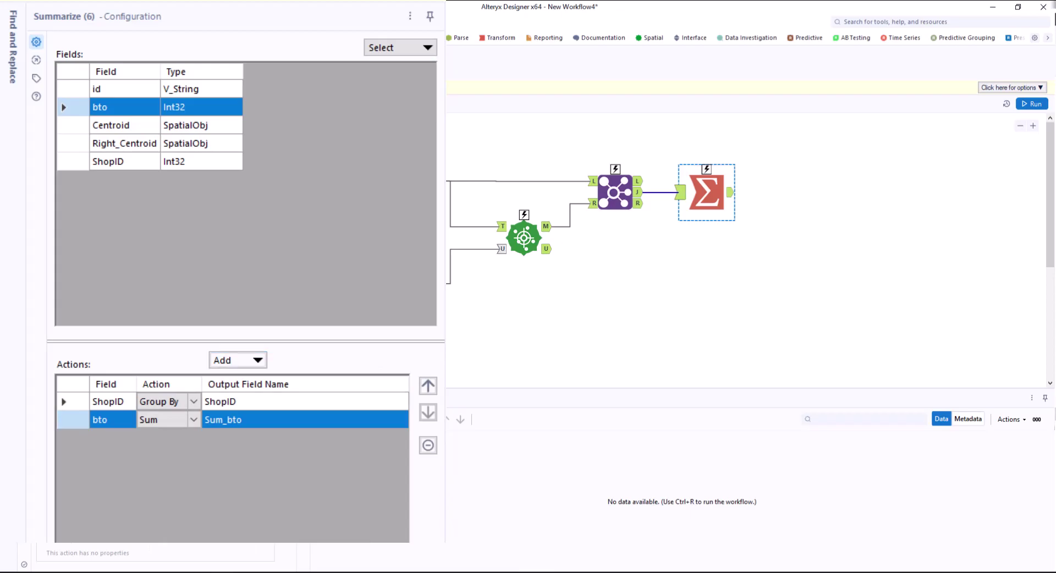
# - Add a second Summarize tool after the first, calculating the standard deviation of Sum_bto
pyautogui.moveTo(806, 193); pyautogui.dragTo(809, 193)
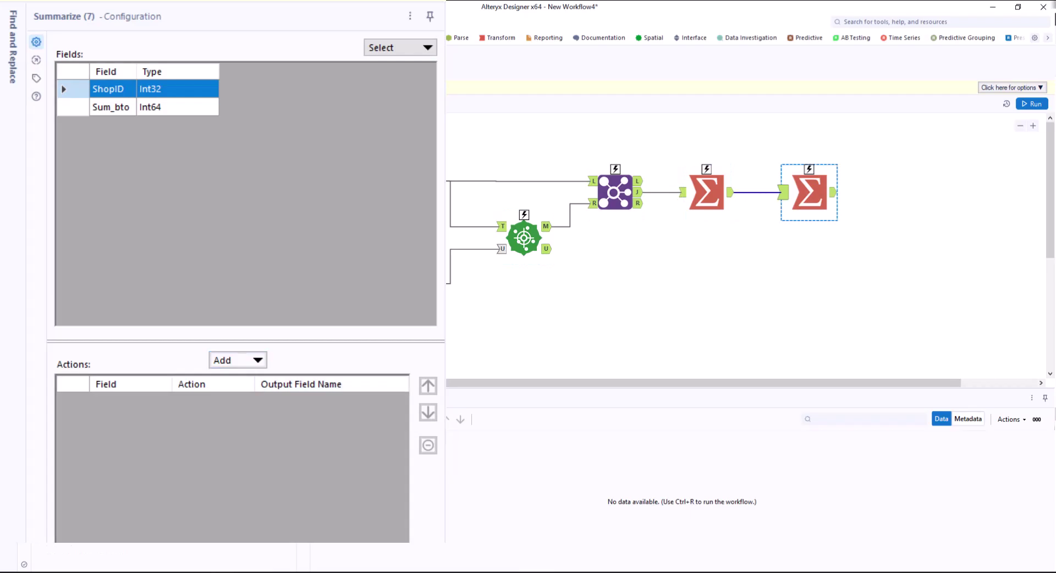
pyautogui.click(110, 107)
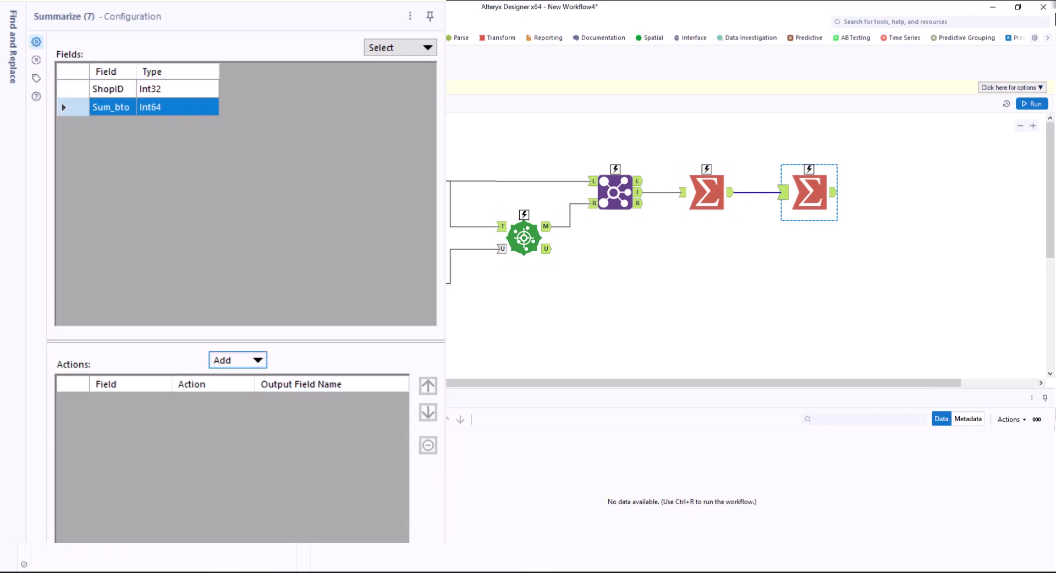
pyautogui.click(237, 360)
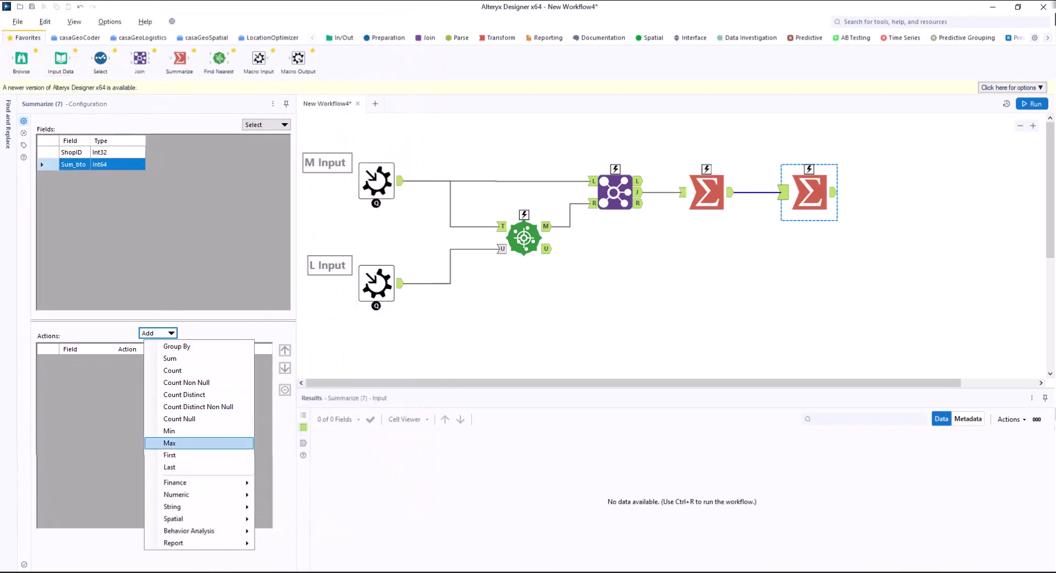
pyautogui.moveTo(198, 494)
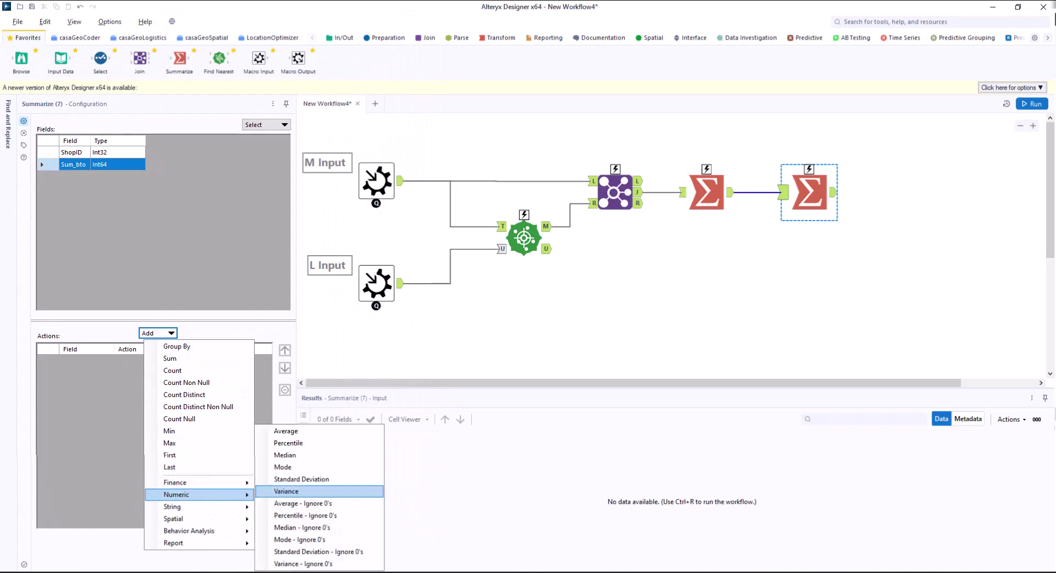
pyautogui.click(302, 479)
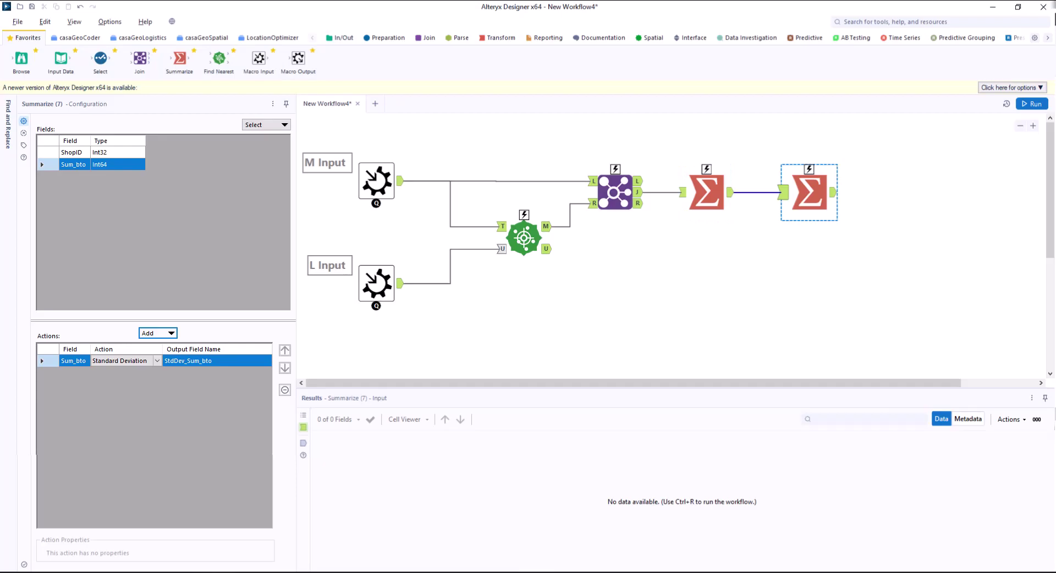
# - Add a Select tool after the second Summarize and exclude the *Unknown field
pyautogui.moveTo(100, 62); pyautogui.dragTo(100, 62)
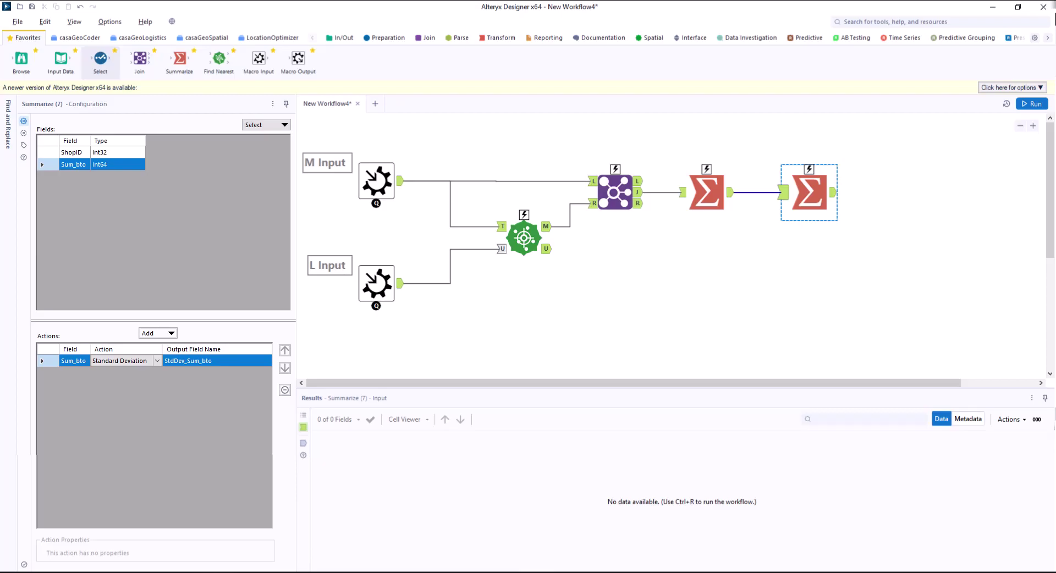
pyautogui.moveTo(100, 62); pyautogui.dragTo(882, 192)
pyautogui.click(101, 59)
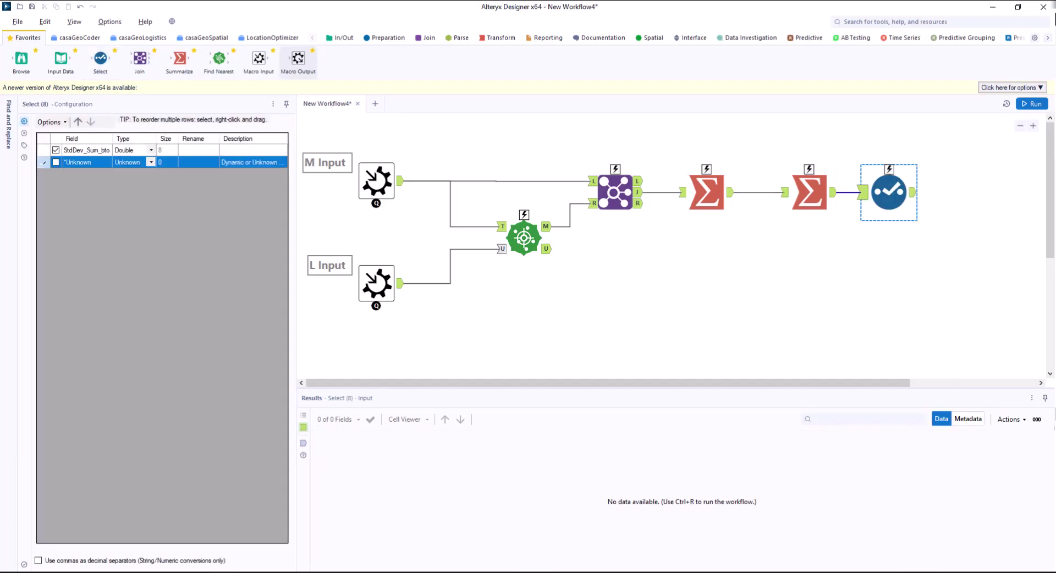
# - Add a Macro Output after the Select tool and name the output "Score"
pyautogui.moveTo(298, 62); pyautogui.dragTo(980, 192)
pyautogui.click(63, 132)
pyautogui.hotkey('ctrl', 'a')
pyautogui.write('Score')
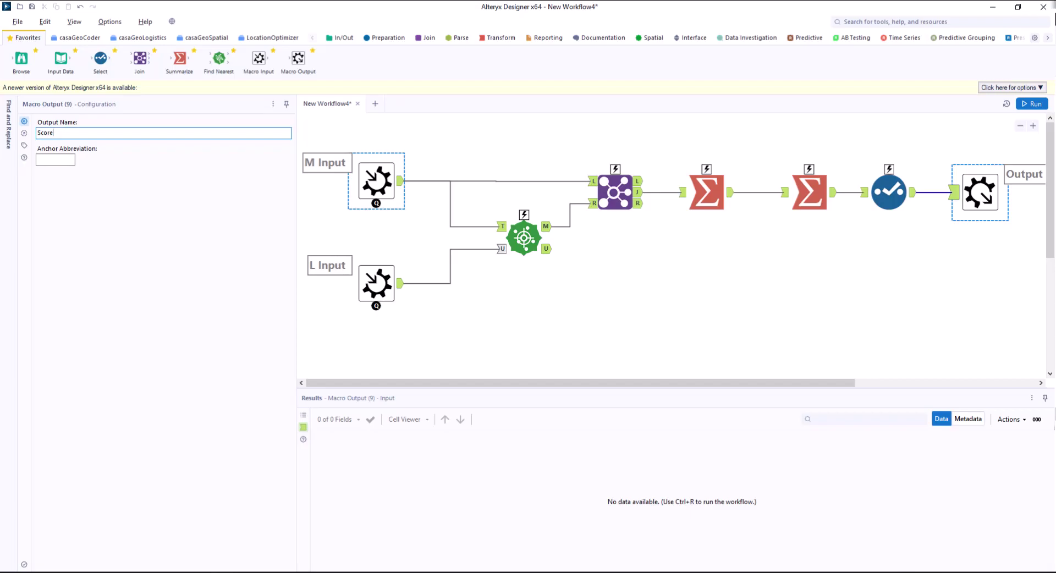
# - Set the Score output's anchor abbreviation to S and connect a second Macro Output, "New Locations" with abbreviation N, to the L input
pyautogui.click(55, 159)
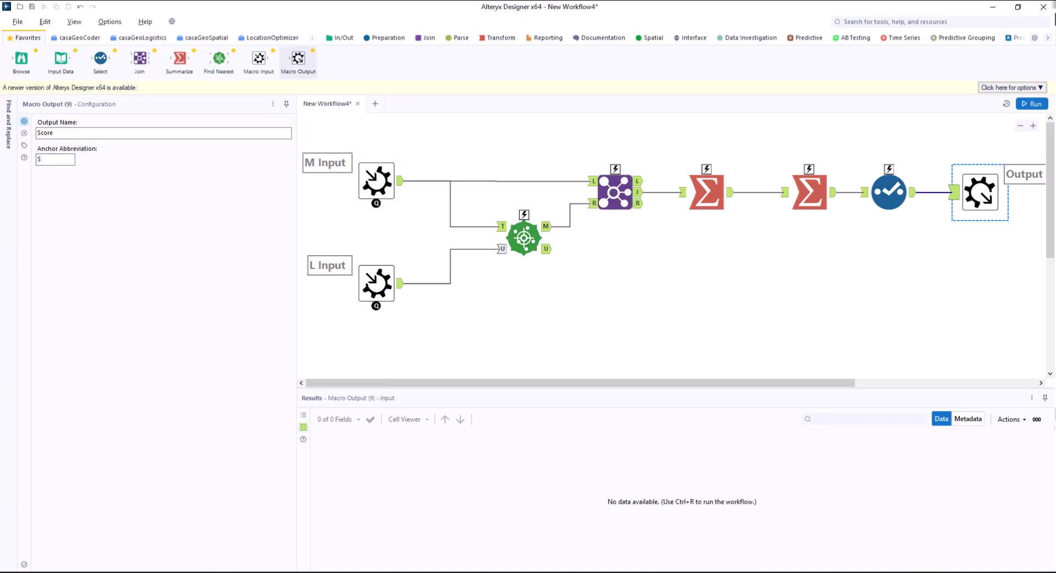
pyautogui.moveTo(298, 57); pyautogui.dragTo(980, 294)
pyautogui.moveTo(401, 283); pyautogui.dragTo(952, 295)
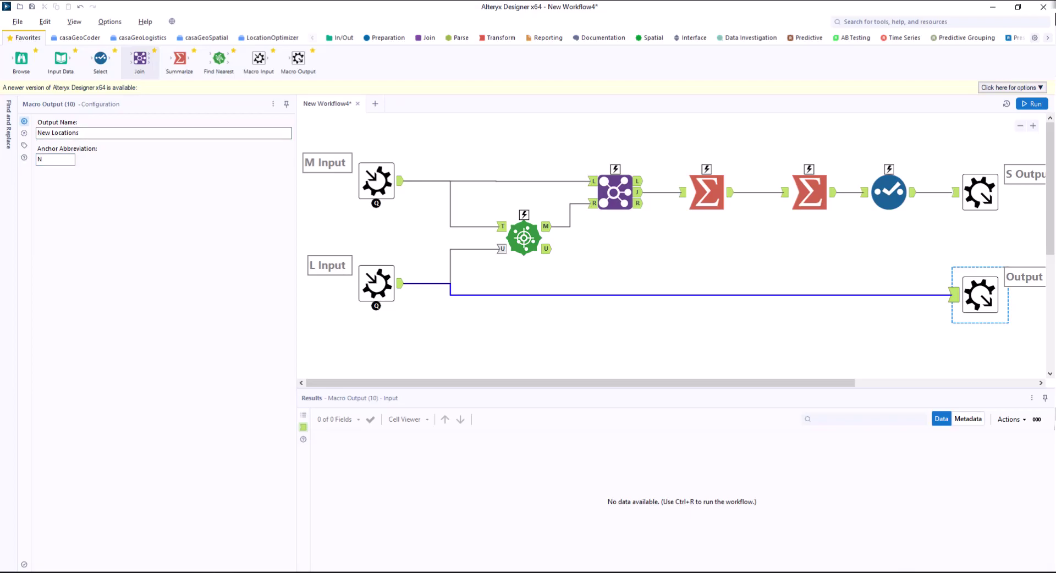
# - Insert a Join before the New Locations output, combining the first Summarize's output with the L input and passing on the J output
pyautogui.moveTo(140, 58); pyautogui.dragTo(891, 300)
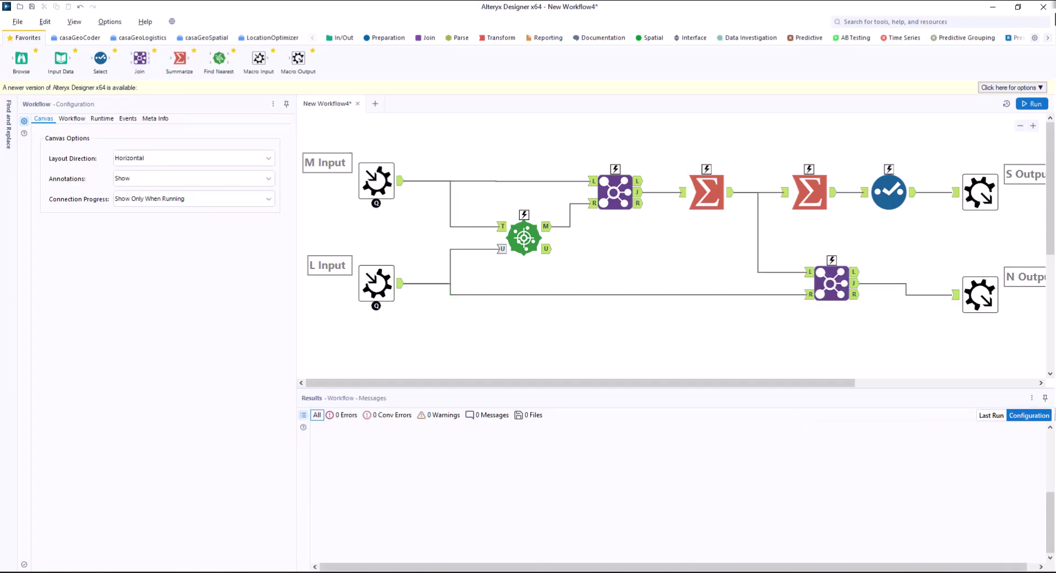
# - Set the workflow type to Location Optimizer Macro
pyautogui.click(71, 118)
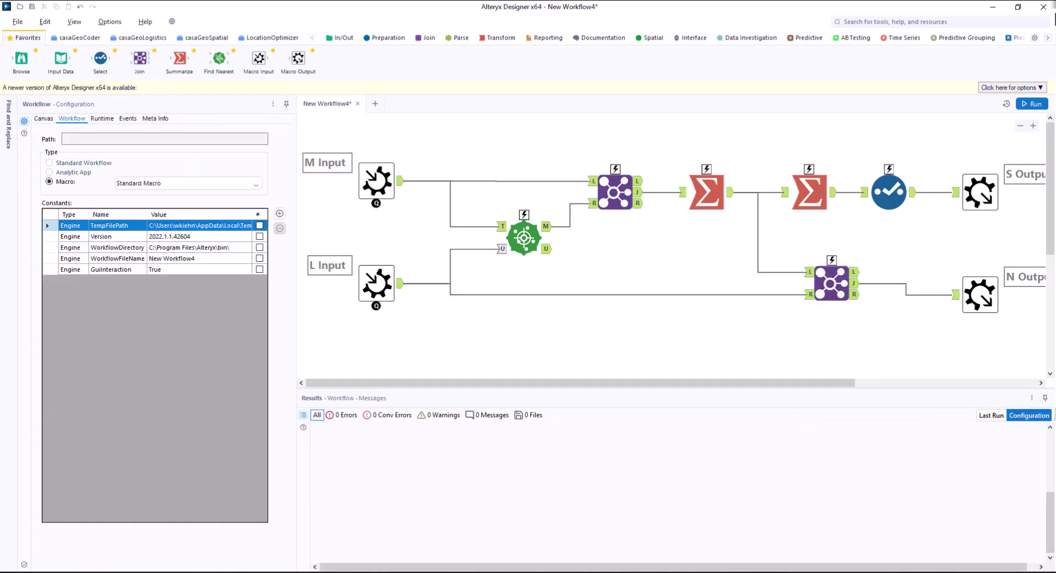
pyautogui.click(188, 184)
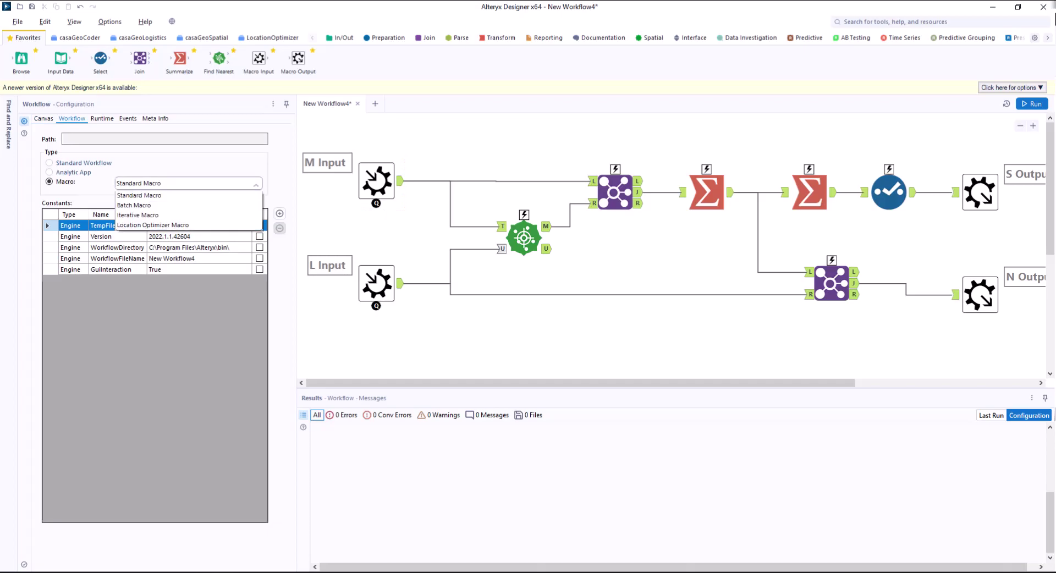
pyautogui.click(153, 225)
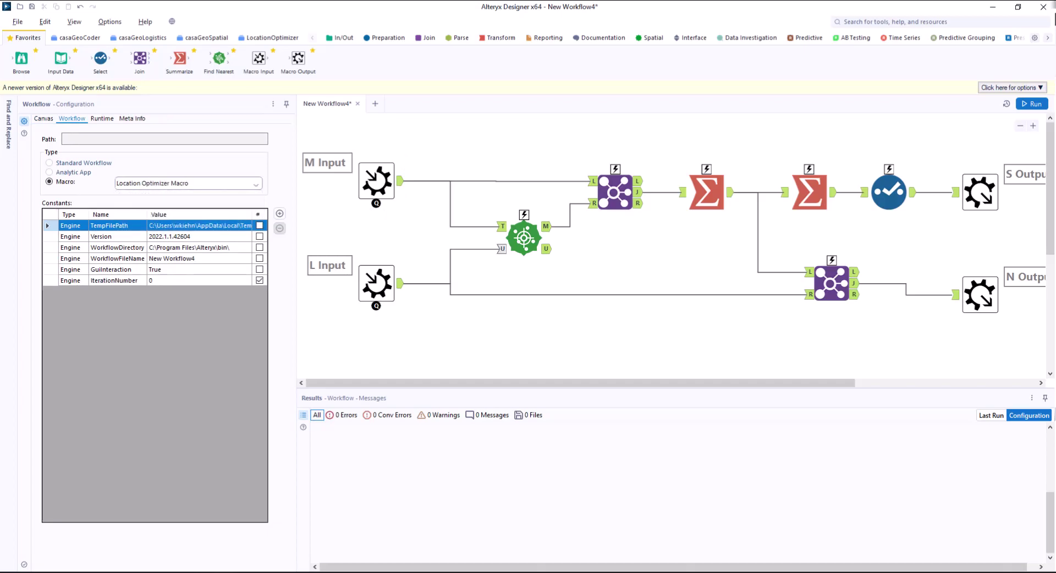
# - In the Interface Designer properties, set Potential Locations Input to Locations and Score Output to Score, and optimize for a lower score
pyautogui.click(75, 21)
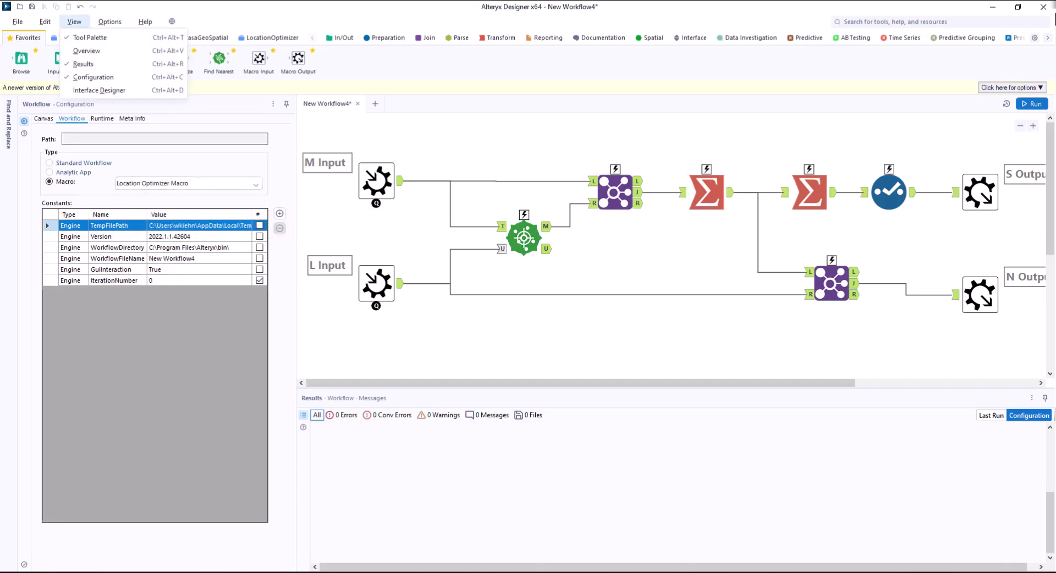
pyautogui.click(99, 90)
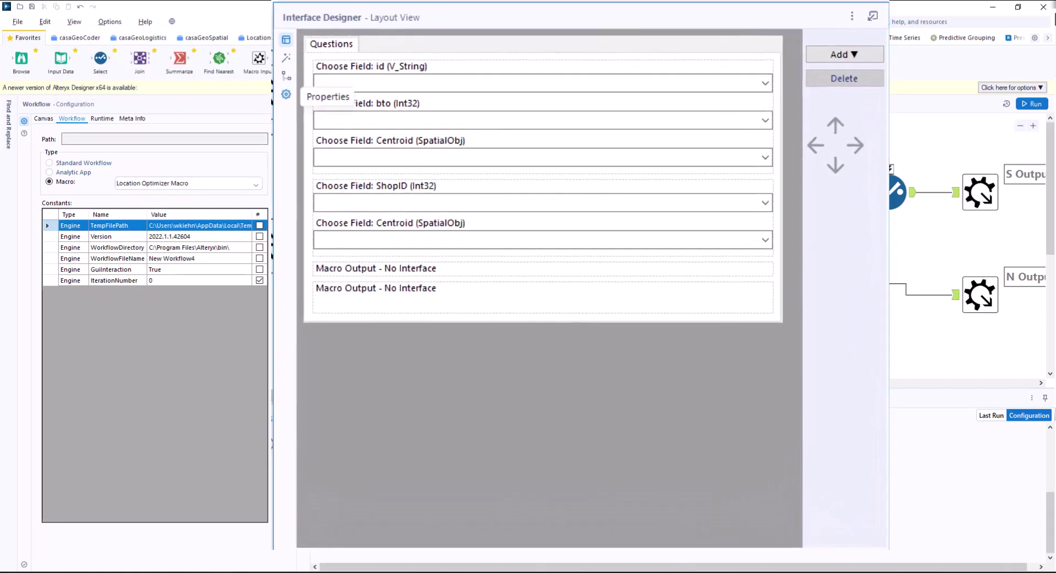
pyautogui.click(286, 94)
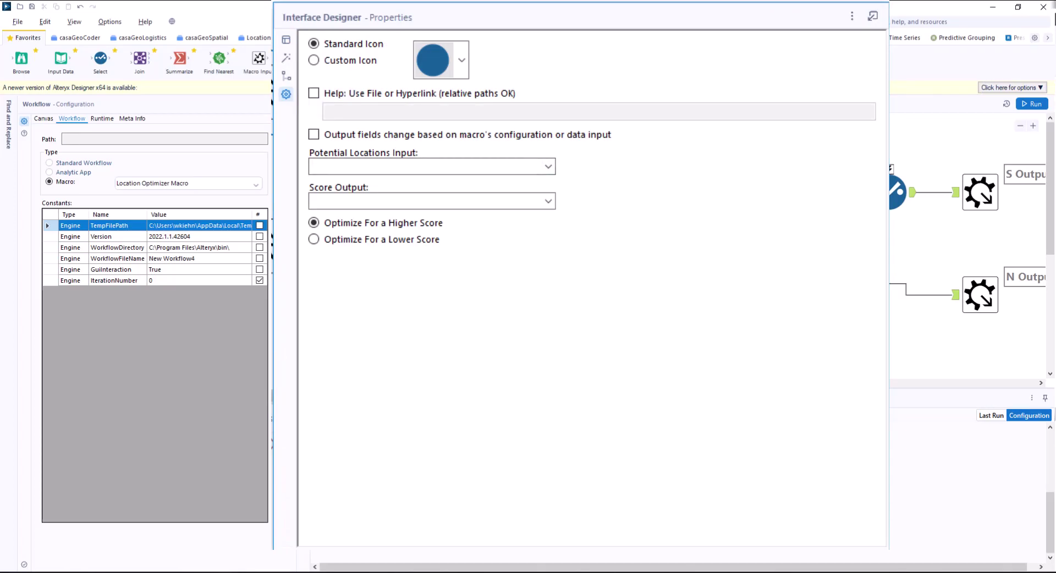
pyautogui.click(548, 166)
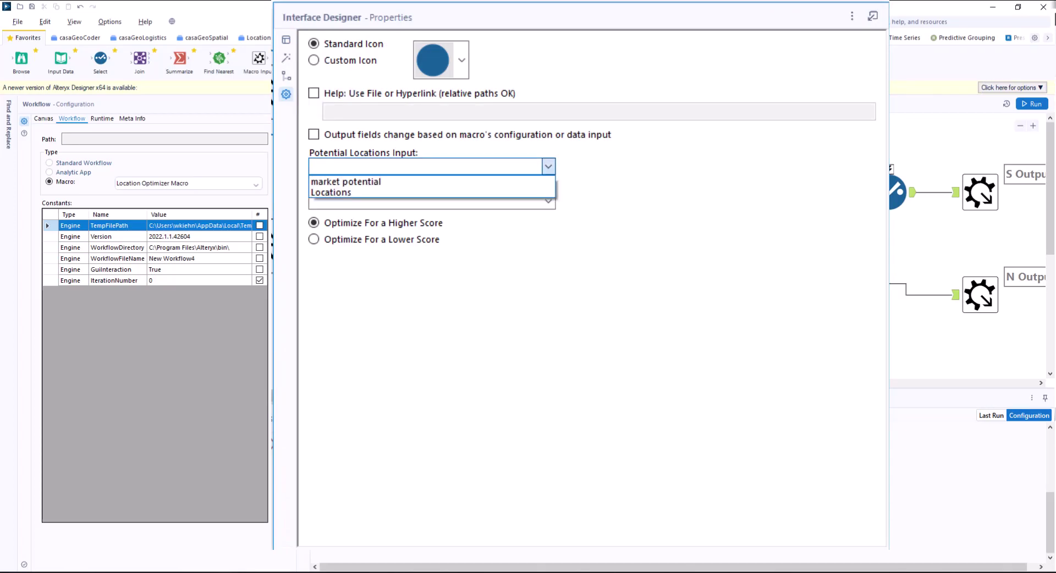
pyautogui.click(330, 192)
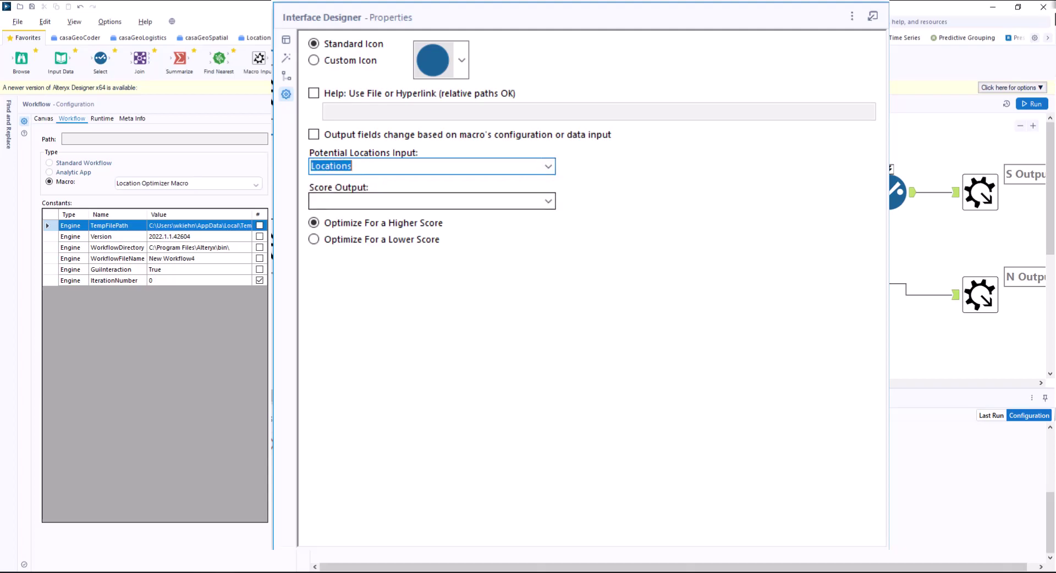
pyautogui.click(548, 201)
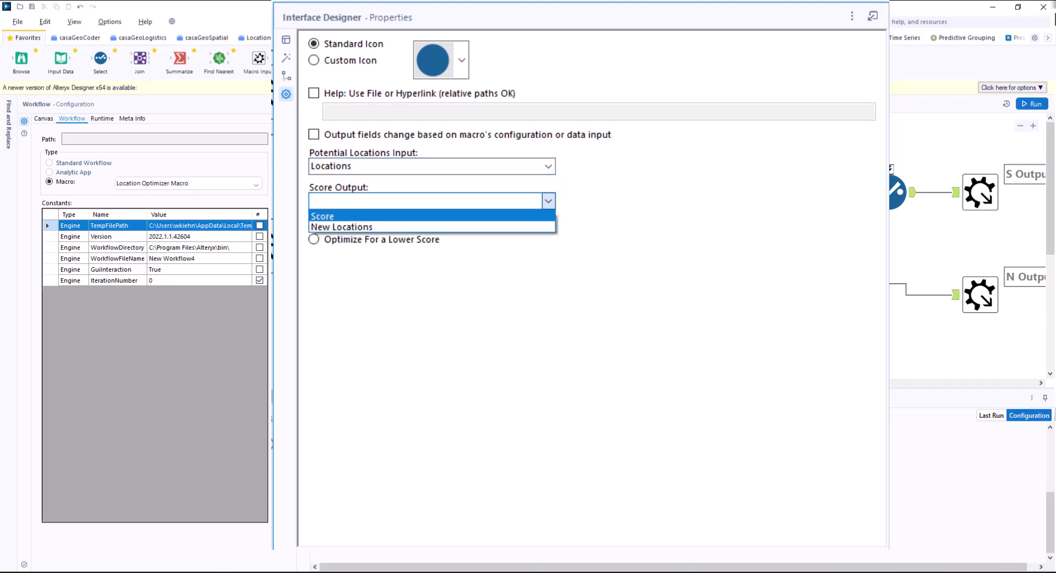
pyautogui.click(323, 216)
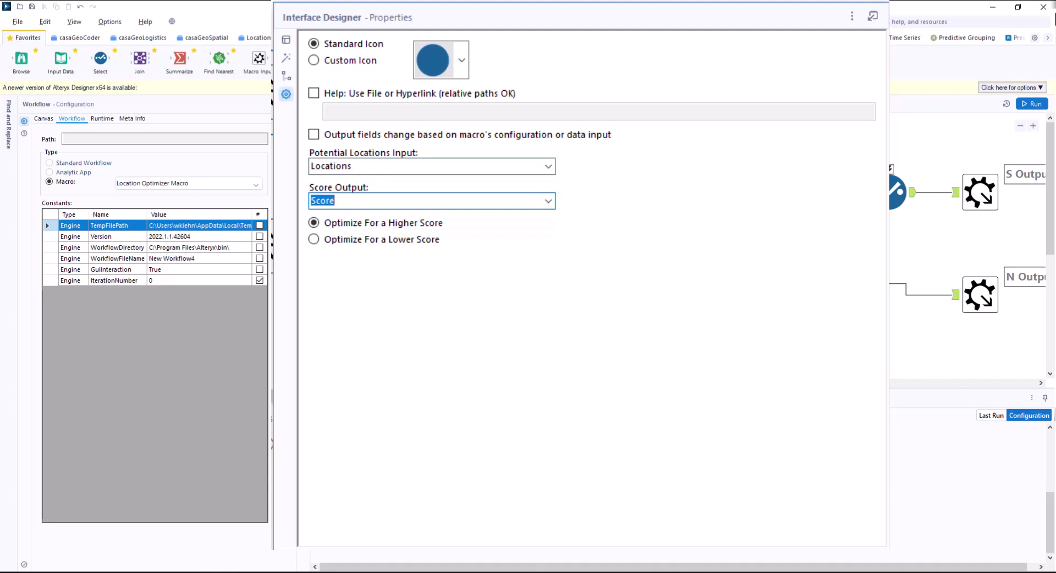
pyautogui.click(313, 238)
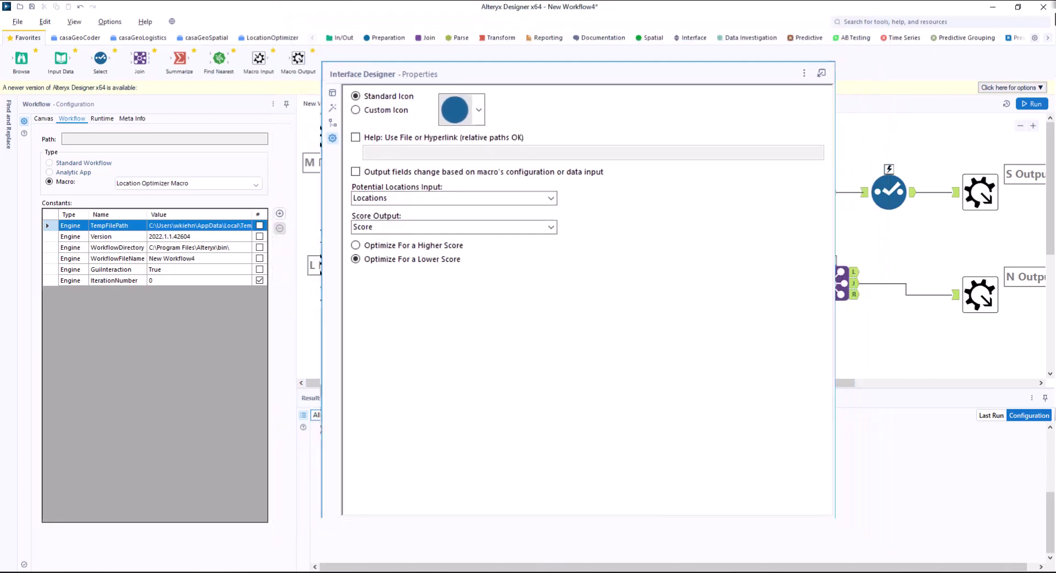
# - Save the macro as lom_hamburg.yxmc in the Location Optimizer folder
pyautogui.hotkey('ctrl', 's')
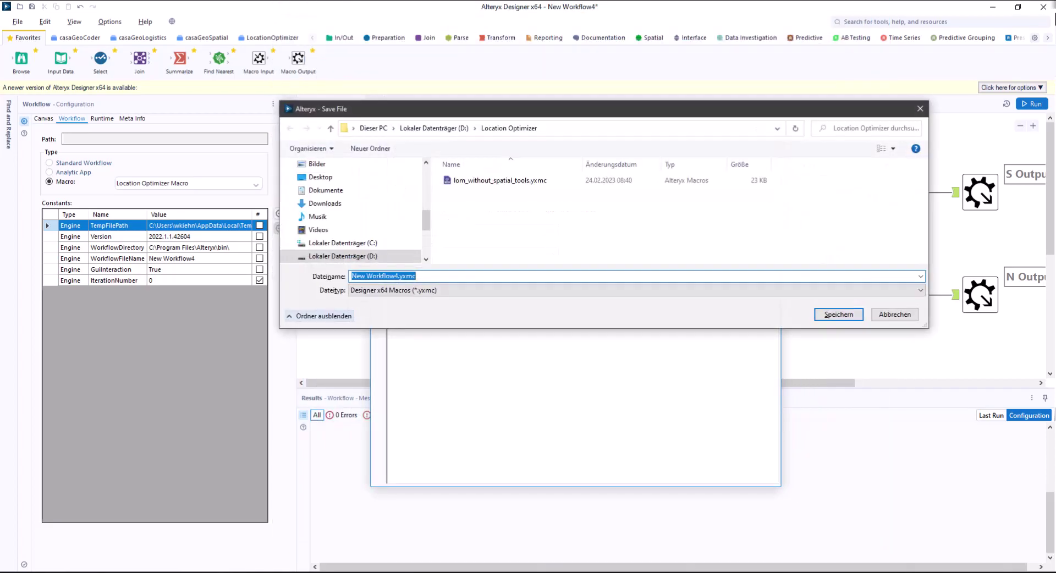
pyautogui.write('lom_hambrurg')
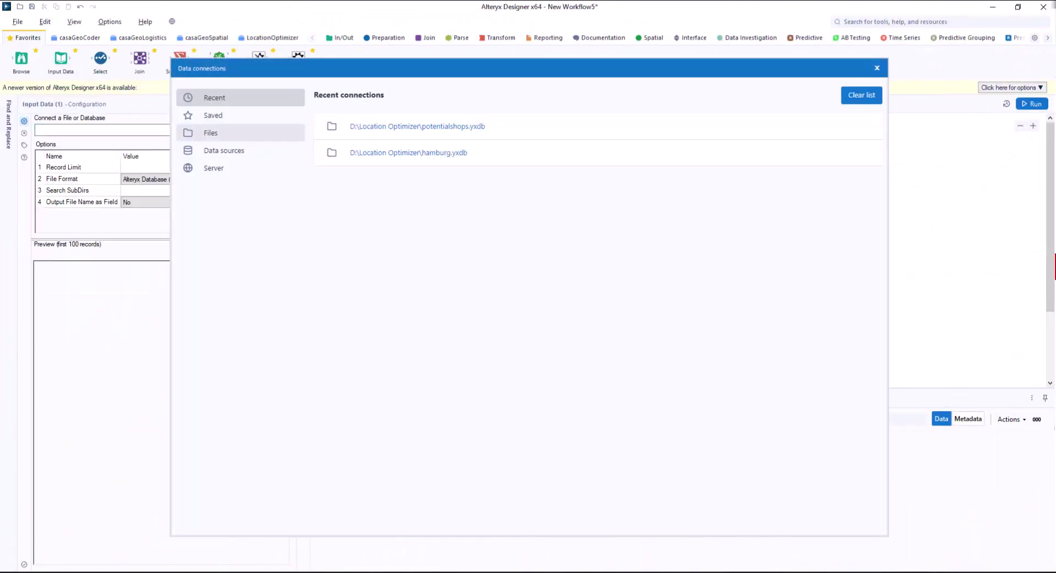
# - In a new workflow, load hamburg.yxdb and potentialshops.yxdb through two Input Data tools
pyautogui.click(408, 152)
pyautogui.moveTo(60, 62); pyautogui.dragTo(364, 284)
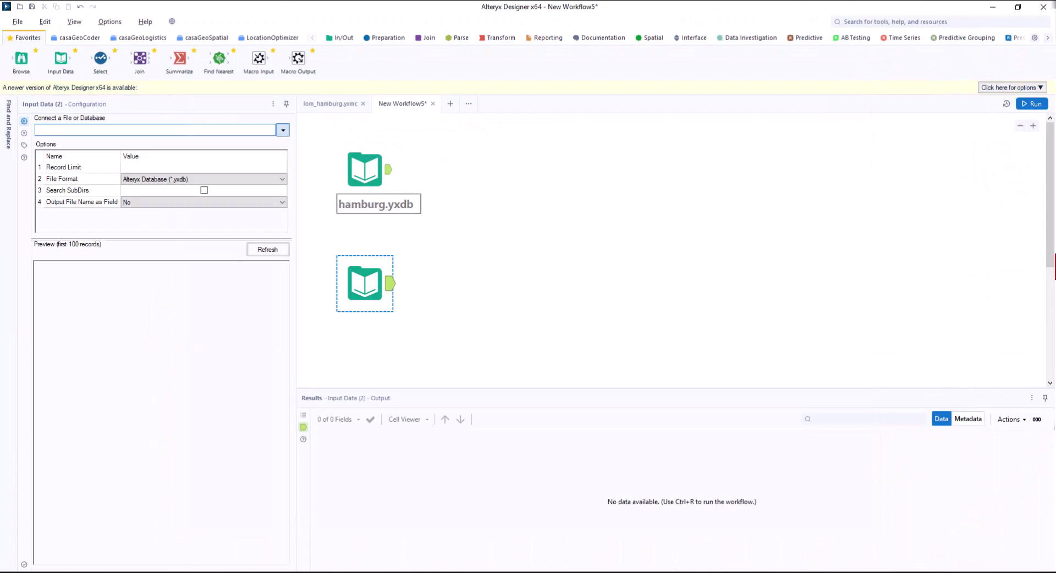
pyautogui.click(283, 130)
pyautogui.click(413, 125)
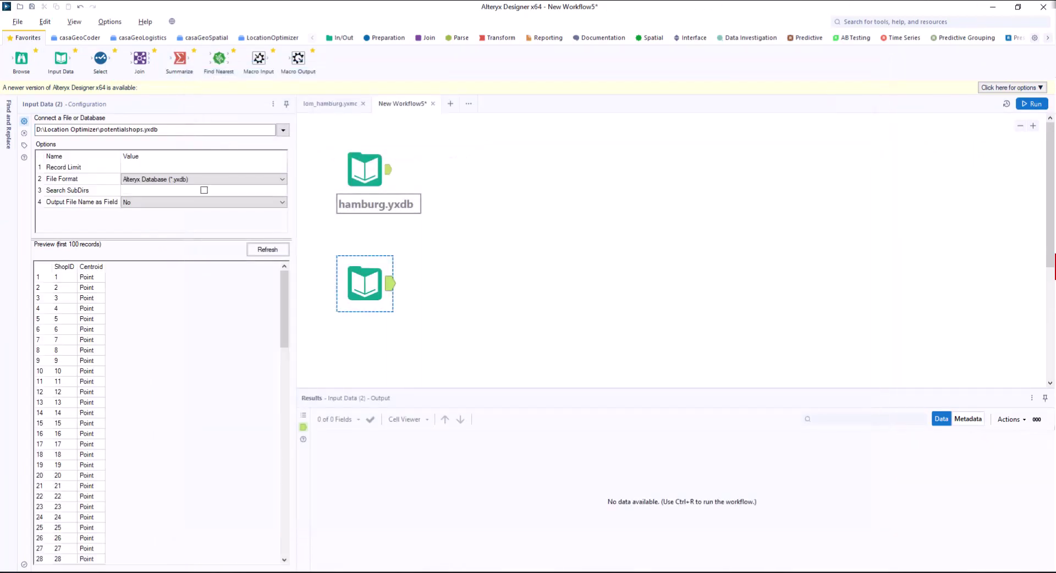
# - Insert the lom_hamburg macro and connect hamburg.yxdb to its M input and potentialshops.yxdb to its L input
pyautogui.rightClick(491, 219)
pyautogui.moveTo(512, 245)
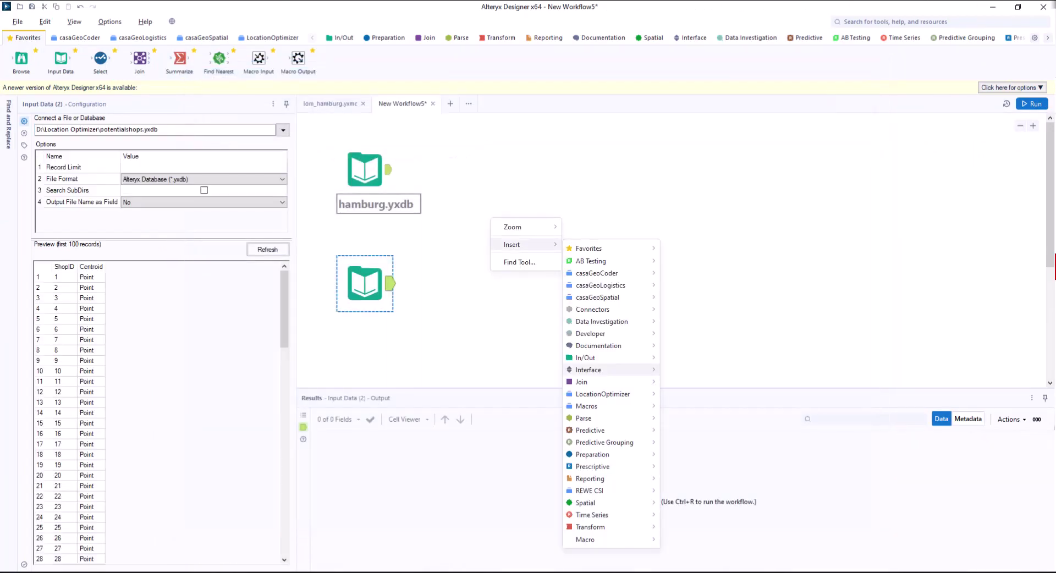
pyautogui.moveTo(585, 540)
pyautogui.click(694, 556)
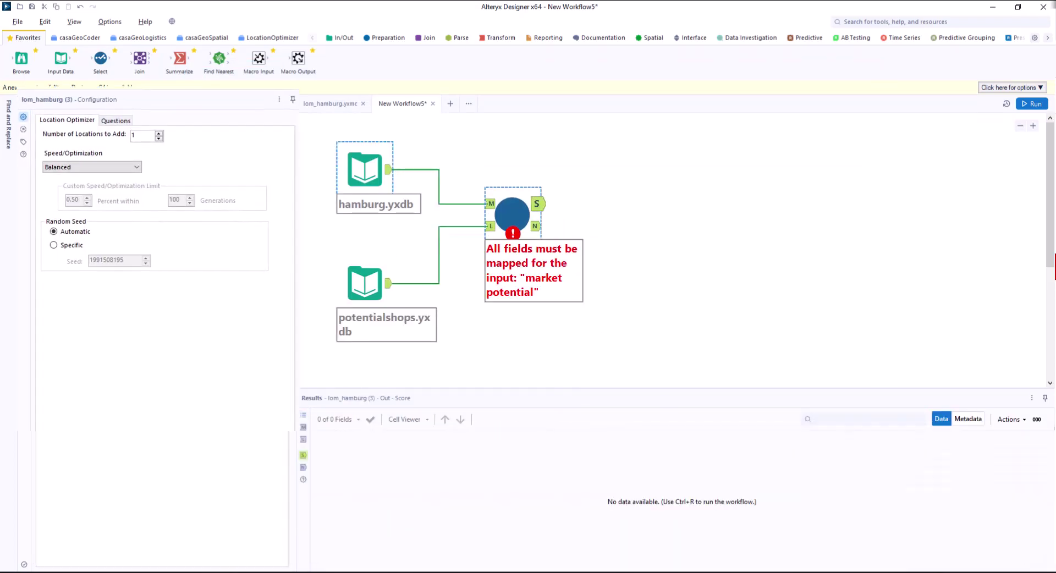
# - Check the lom_hamburg macro's field mappings and set its number of locations to add to 120
pyautogui.click(114, 125)
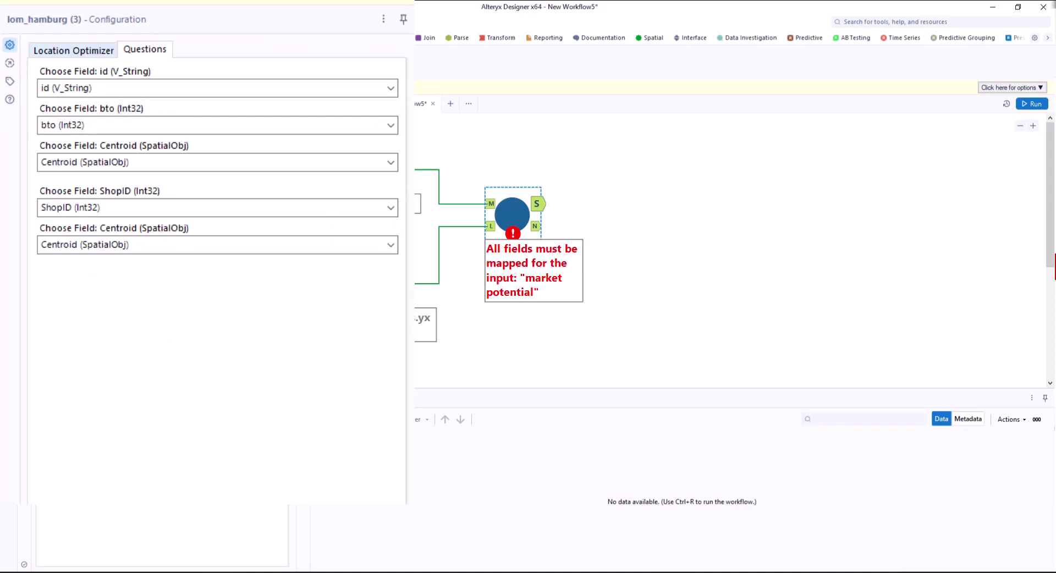
pyautogui.click(74, 50)
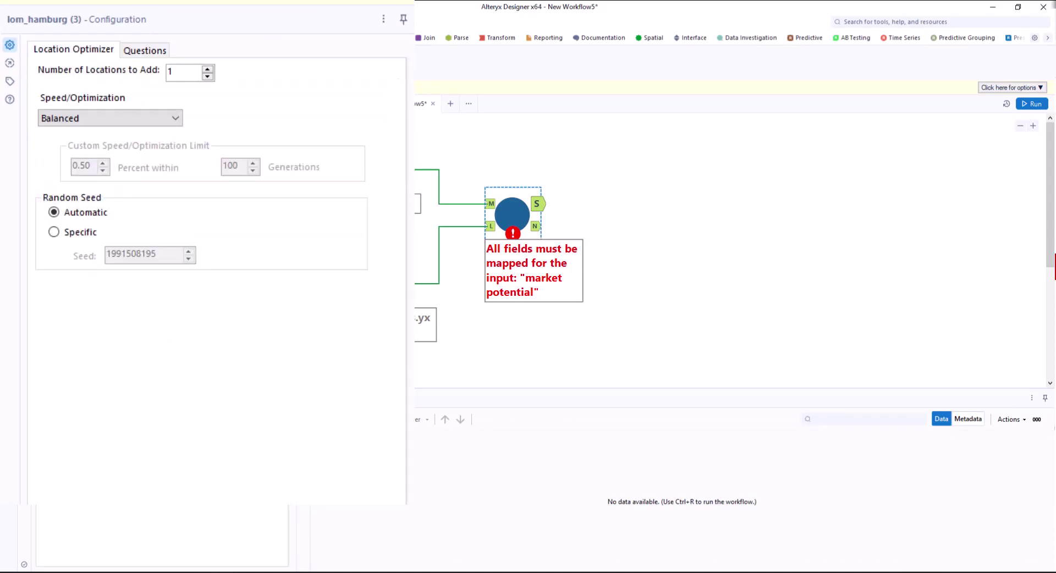
pyautogui.doubleClick(170, 72)
pyautogui.write('120')
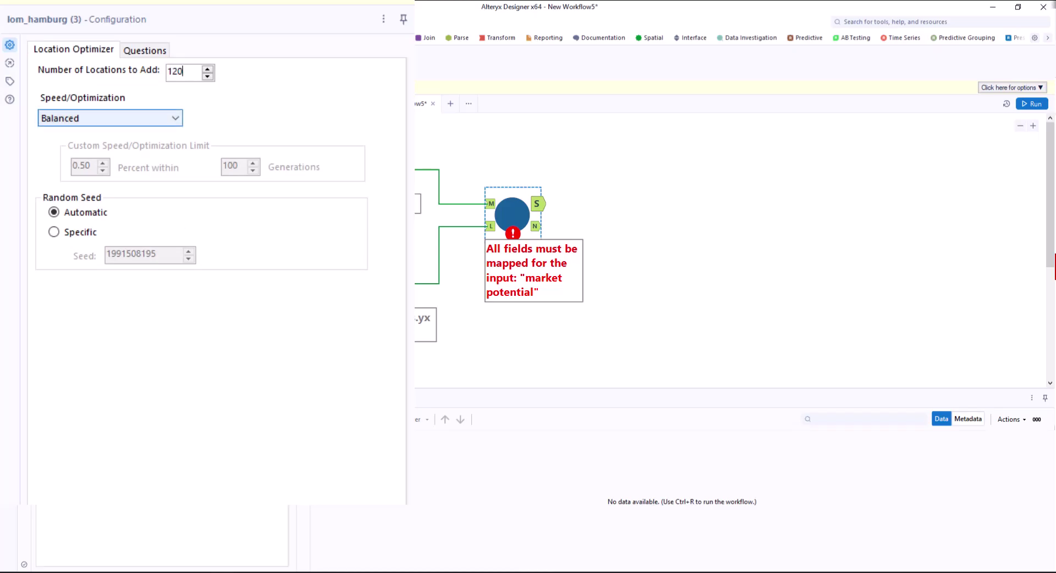
# - Try a Custom speed/optimization limit with an adjusted percentage and 90 generations, and return the setting to Balanced
pyautogui.click(110, 118)
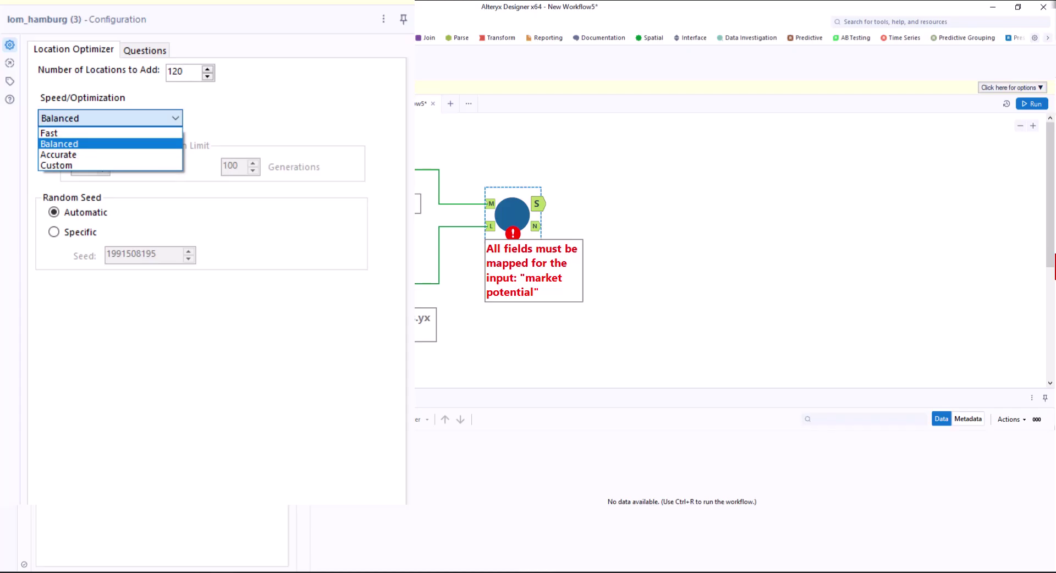
pyautogui.click(55, 165)
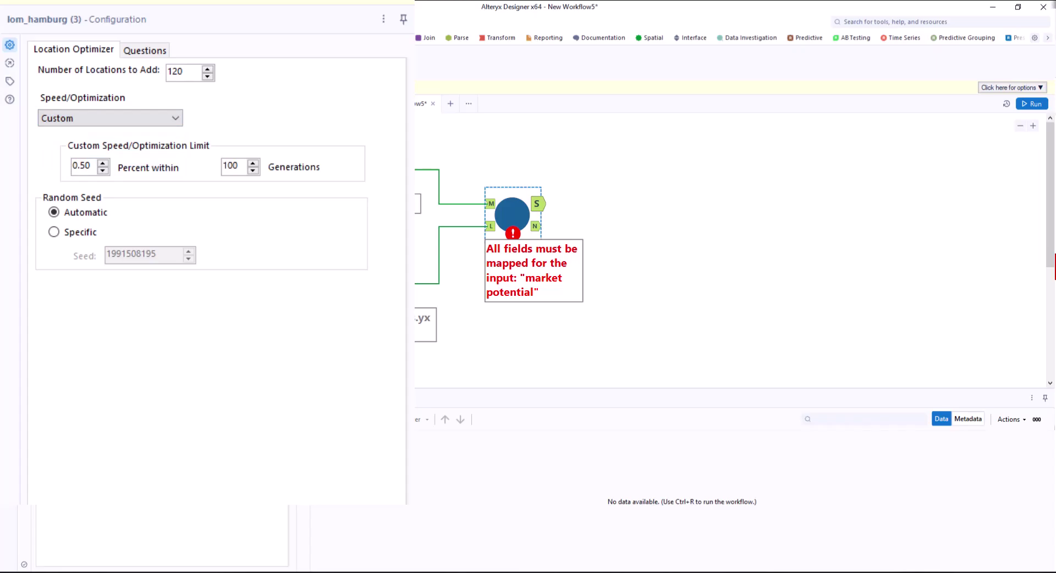
pyautogui.click(102, 163)
pyautogui.click(102, 164)
pyautogui.click(102, 163)
pyautogui.click(103, 163)
pyautogui.click(102, 163)
pyautogui.click(253, 171)
pyautogui.click(253, 171)
pyautogui.click(252, 163)
pyautogui.click(110, 118)
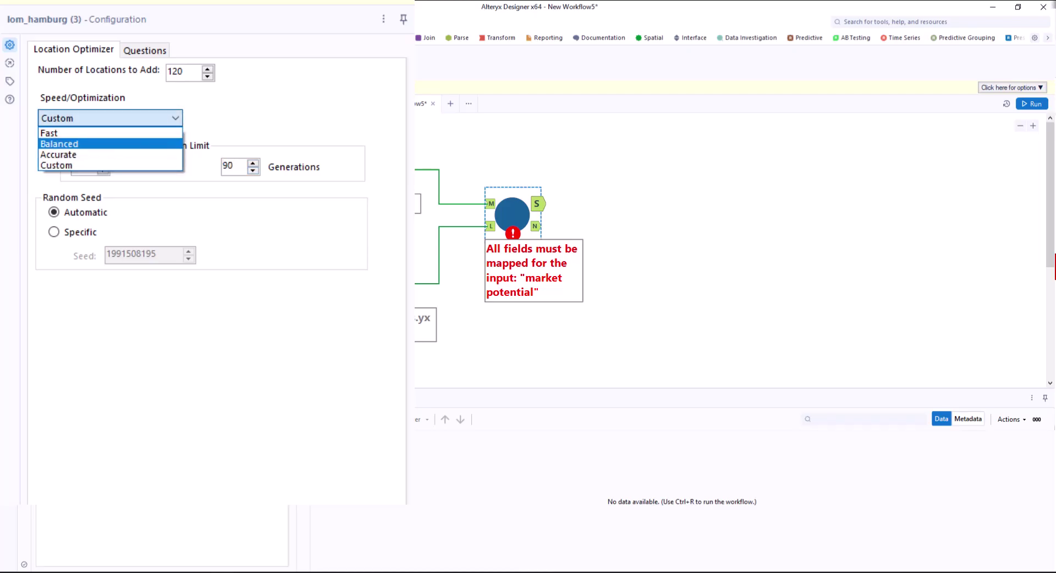
pyautogui.press('Return')
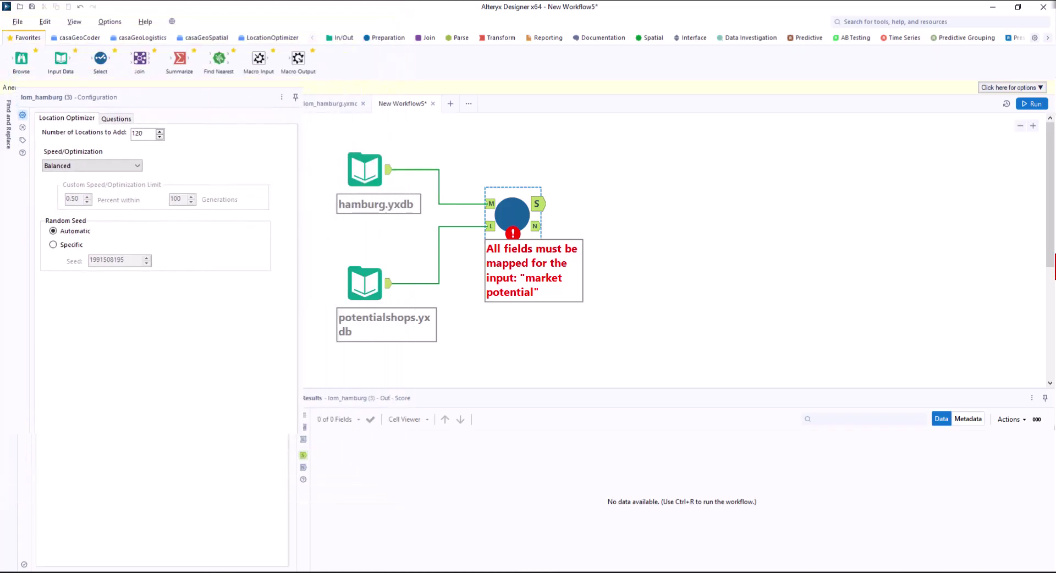
# - Add Browse tools to all outputs of the lom_hamburg macro and run the workflow
pyautogui.rightClick(513, 209)
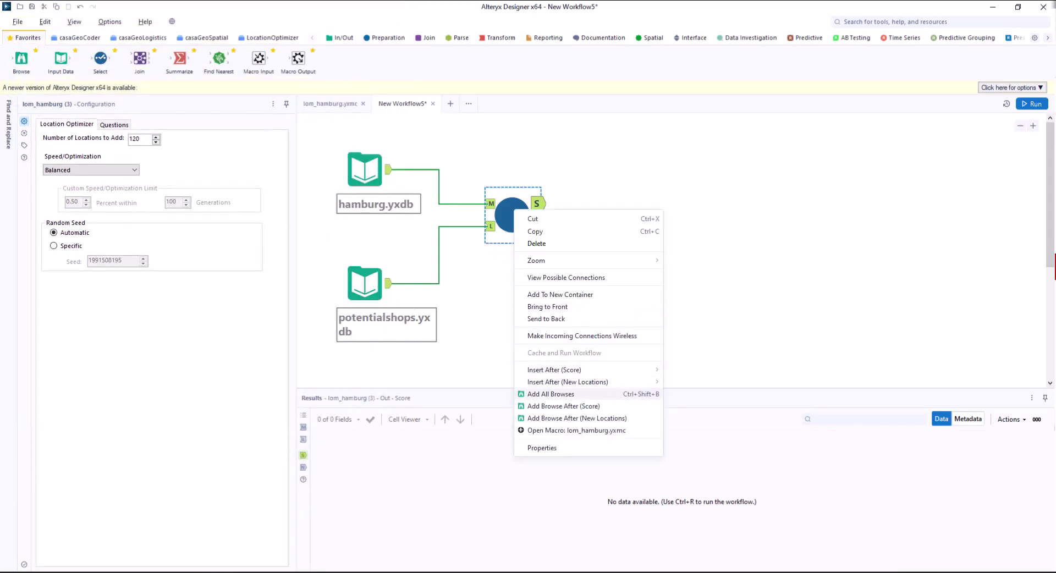
pyautogui.click(551, 394)
pyautogui.hotkey('ctrl', 'r')
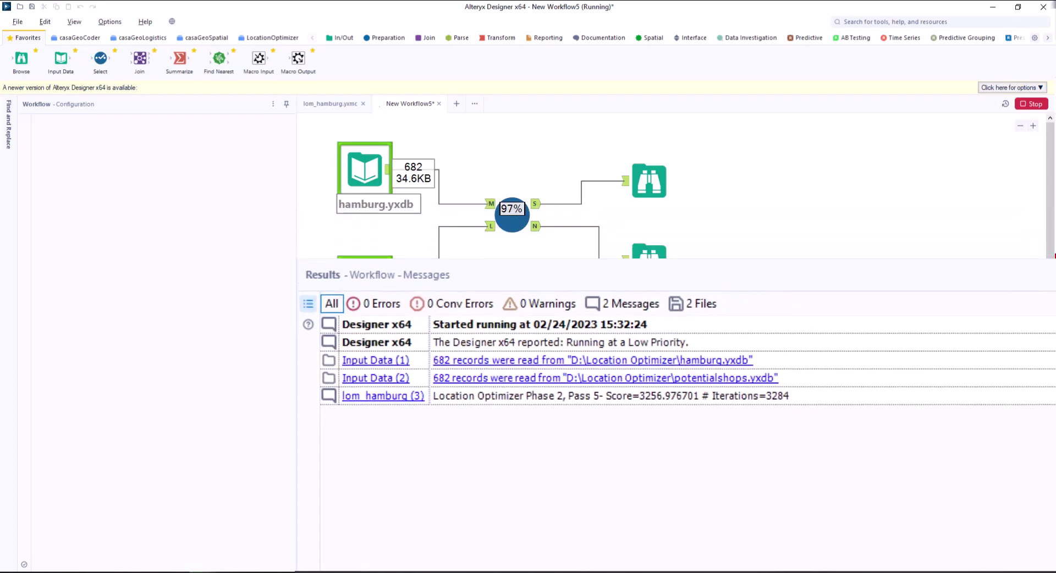
# - Examine the Browse results for the macro's Score output and its New Locations output
pyautogui.click(649, 181)
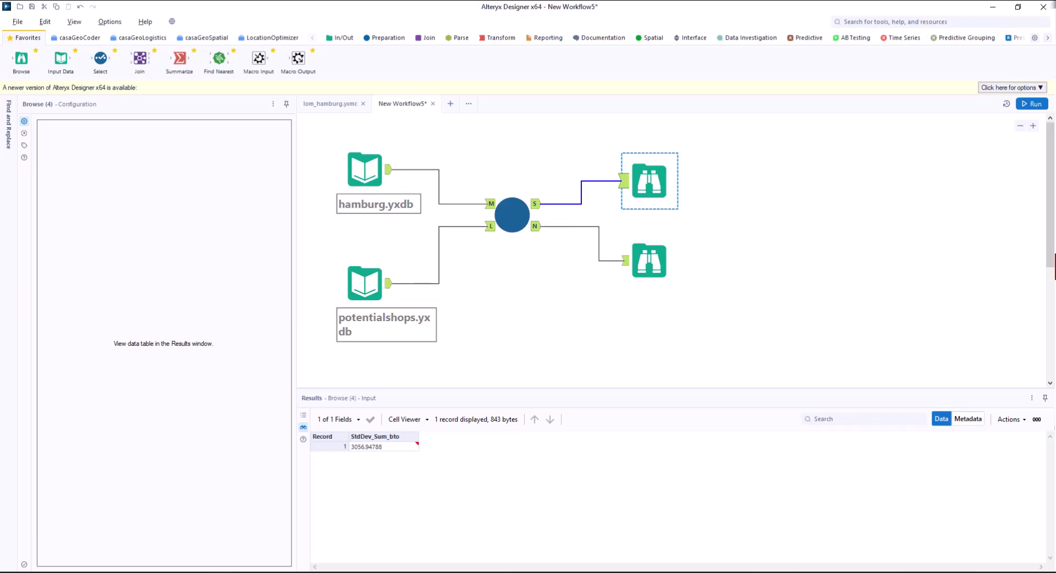
pyautogui.click(649, 260)
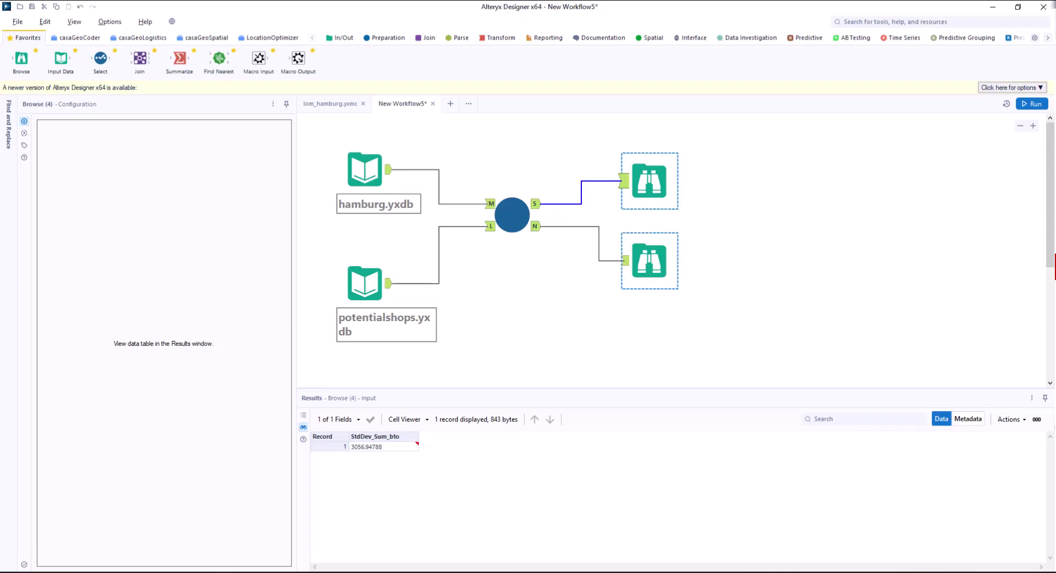
pyautogui.click(649, 260)
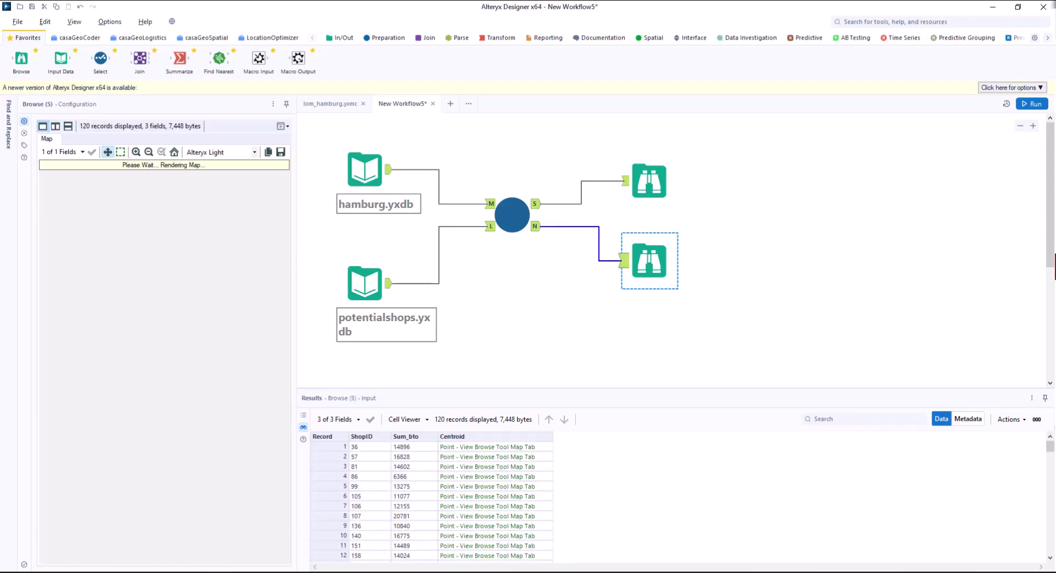